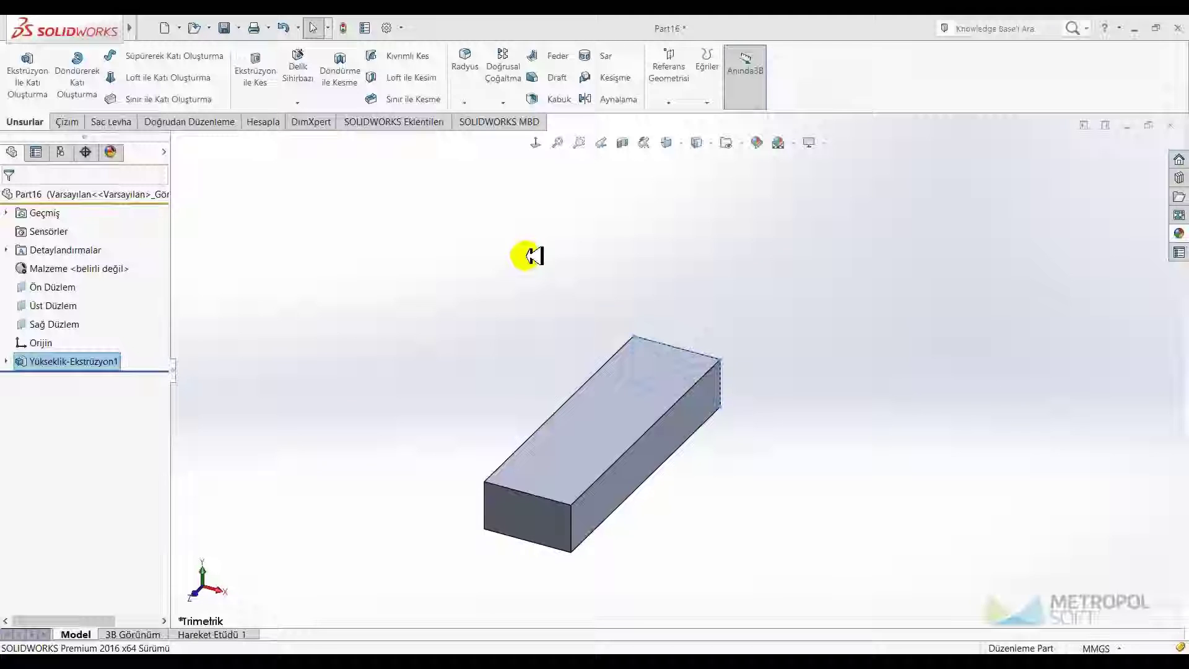
- Start a new Radyus (Fillet) feature from the fillet dropdown on the Features tab
{"action": "left_click", "coordinate": [465, 104]}
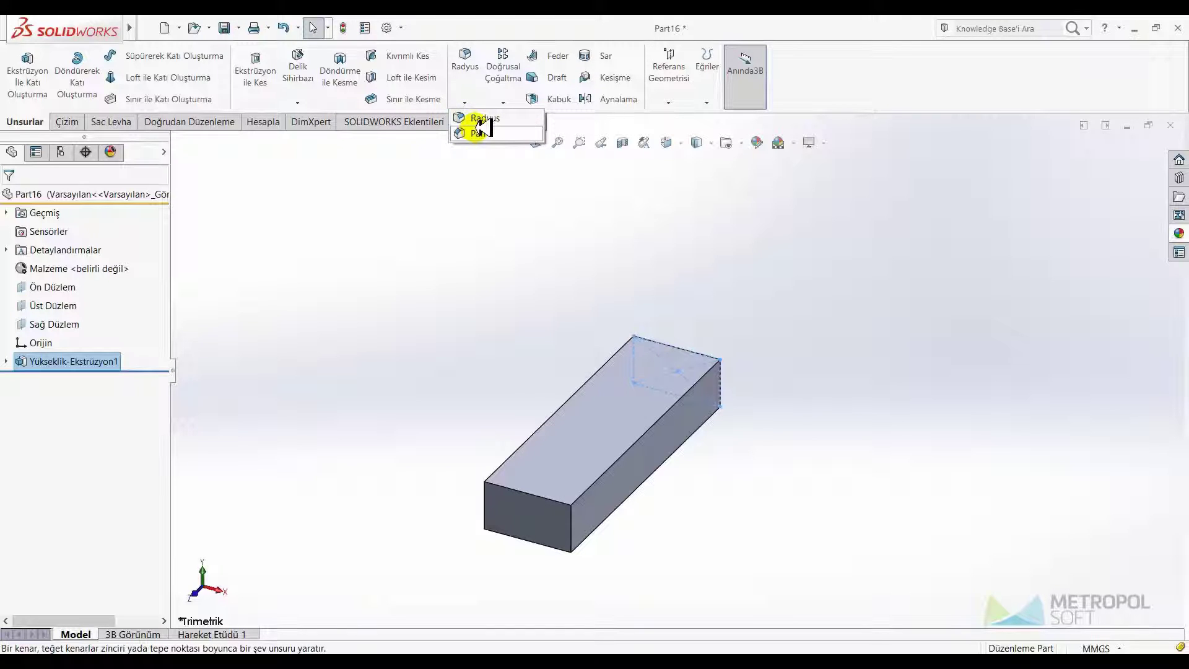
{"action": "left_click", "coordinate": [481, 117]}
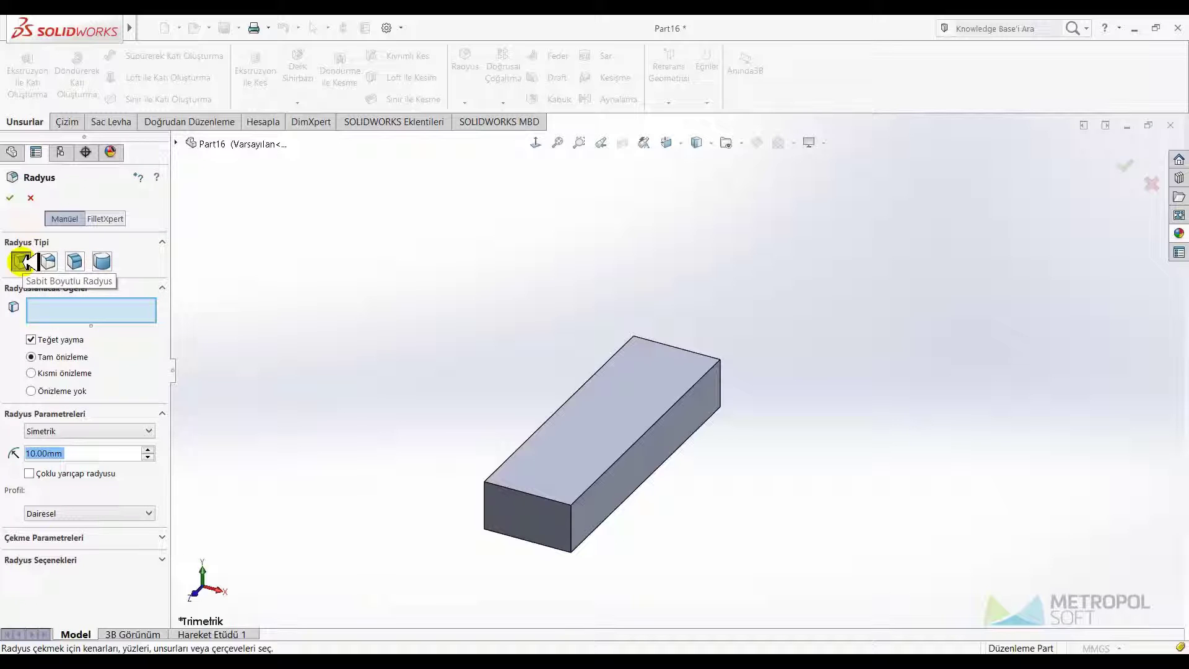
- Select the block's vertical front edge (Kenar<1>) for a 10 mm radius fillet
{"action": "scroll", "coordinate": [563, 445], "scroll_direction": "down", "scroll_amount": 2}
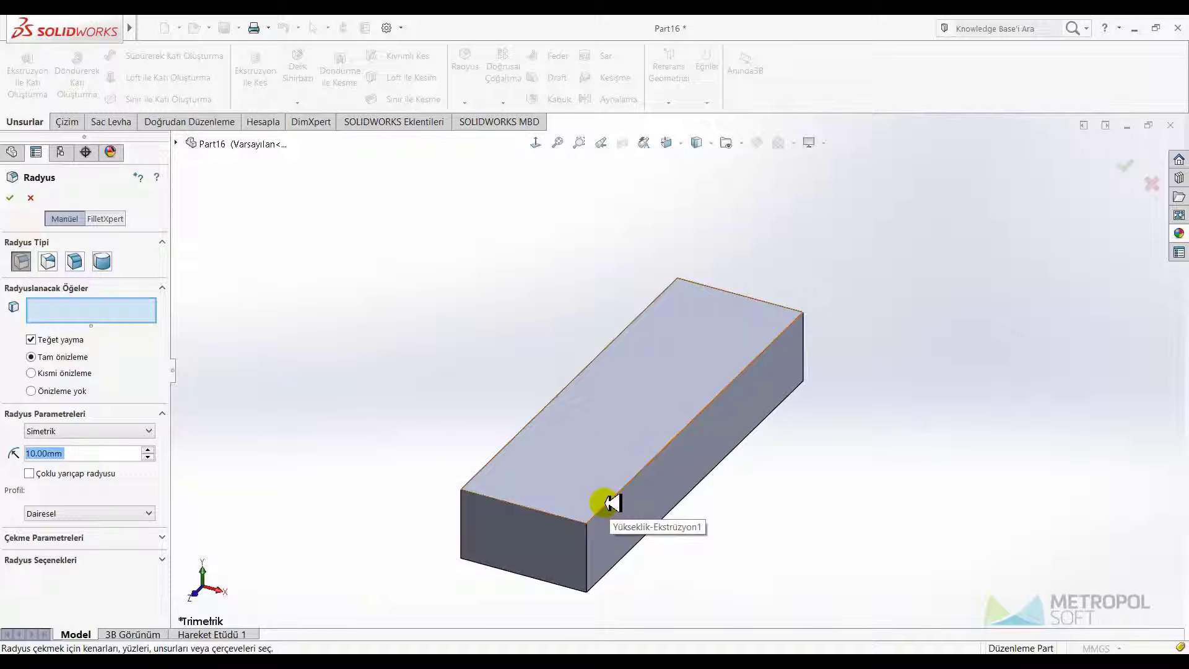
{"action": "left_click", "coordinate": [588, 548]}
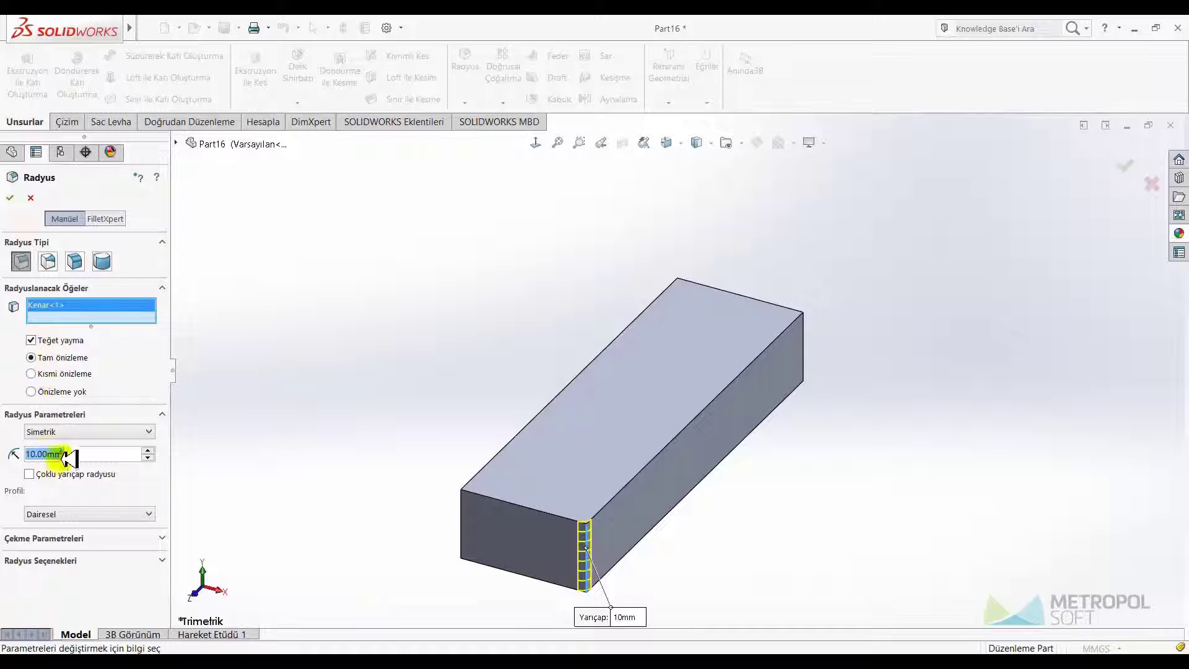
{"action": "left_click", "coordinate": [68, 431]}
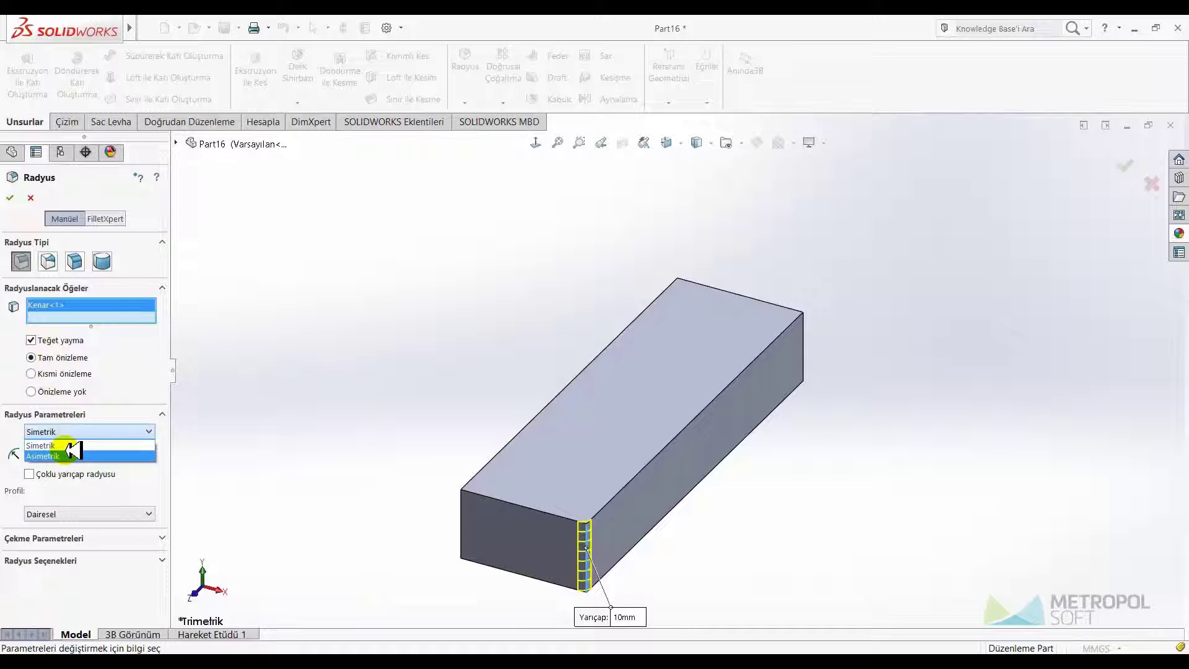
- Make the fillet asymmetric with 10 mm and 20 mm radii and inspect the elliptical preview
{"action": "left_click", "coordinate": [68, 456]}
{"action": "mouse_move", "coordinate": [645, 615]}
{"action": "middle_mouse_down"}
{"action": "mouse_move", "coordinate": [565, 407]}
{"action": "mouse_move", "coordinate": [596, 451]}
{"action": "mouse_move", "coordinate": [631, 403]}
{"action": "mouse_move", "coordinate": [474, 153]}
{"action": "mouse_move", "coordinate": [555, 231]}
{"action": "mouse_move", "coordinate": [647, 369]}
{"action": "mouse_move", "coordinate": [703, 329]}
{"action": "mouse_move", "coordinate": [730, 229]}
{"action": "middle_mouse_up"}
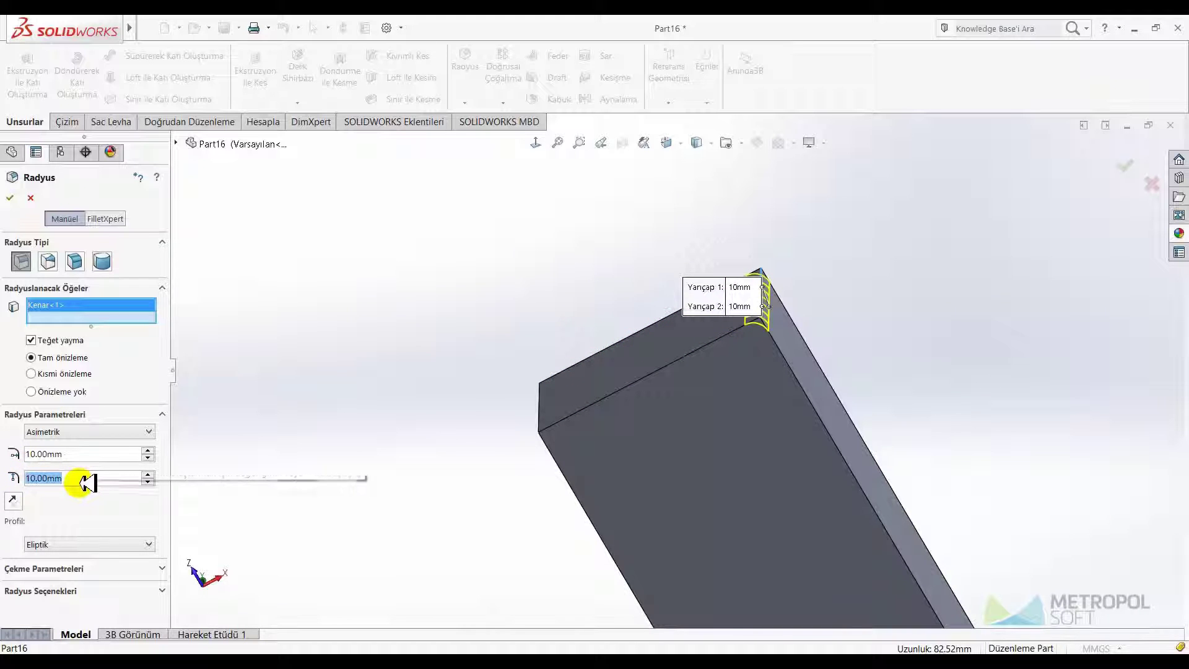
{"action": "type", "text": "20"}
{"action": "key", "text": "Return"}
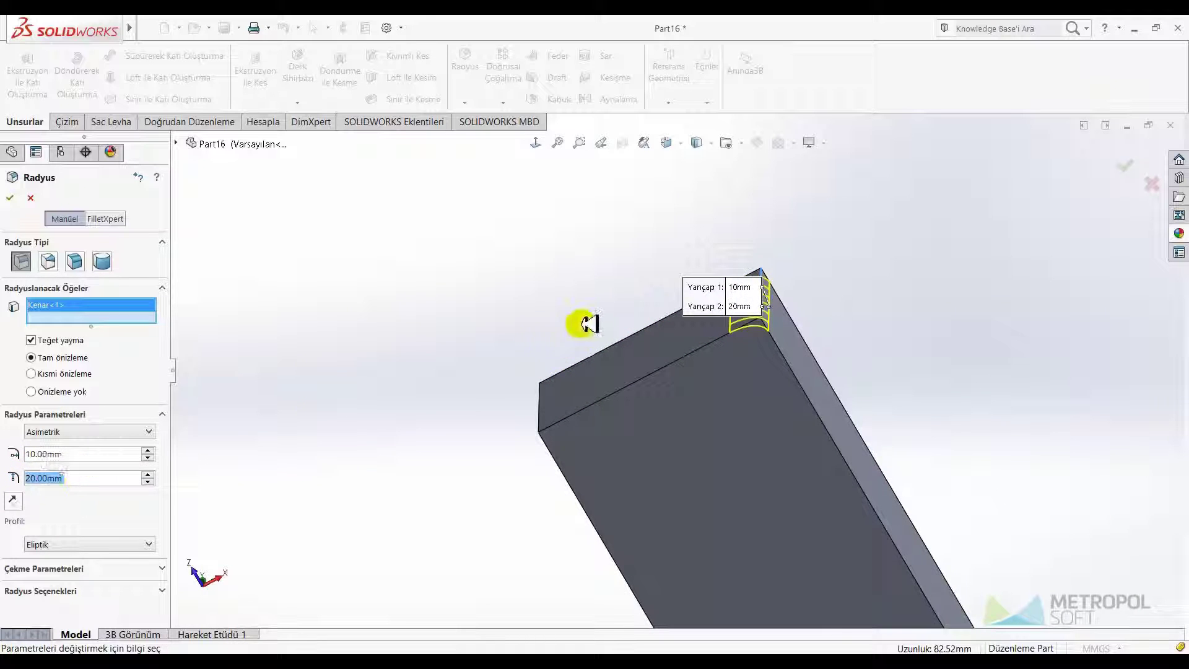
{"action": "scroll", "coordinate": [579, 322], "scroll_direction": "down", "scroll_amount": 3}
{"action": "middle_click_drag", "start_coordinate": [923, 373], "coordinate": [882, 297]}
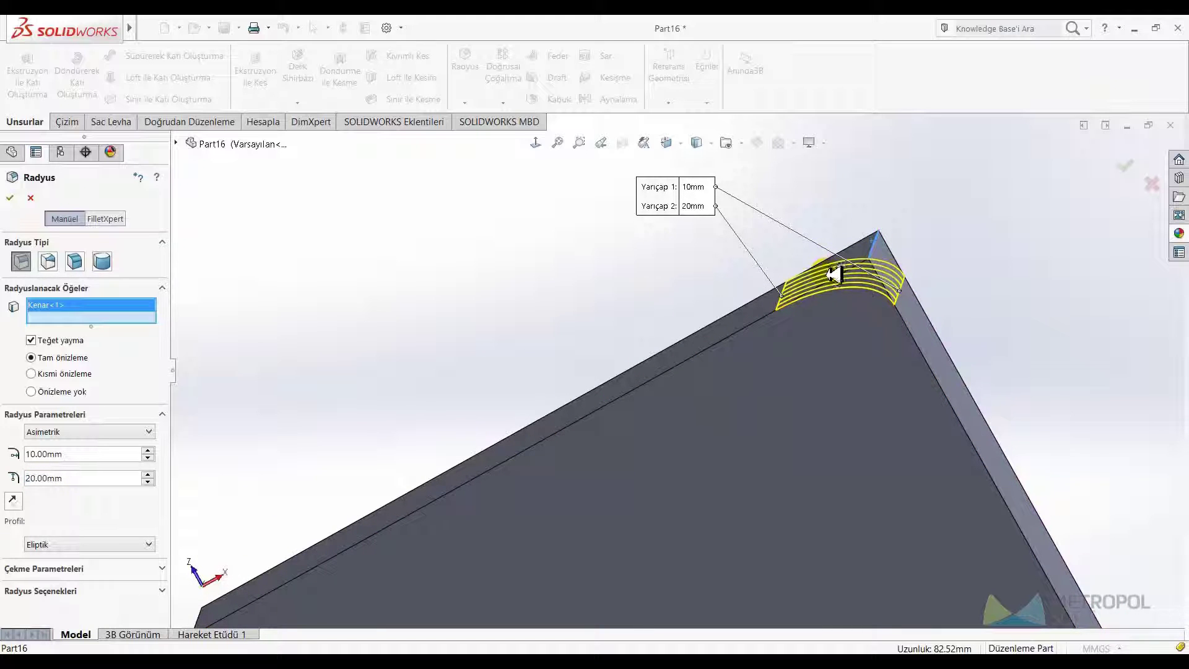
{"action": "scroll", "coordinate": [834, 273], "scroll_direction": "up", "scroll_amount": 3}
{"action": "middle_click_drag", "start_coordinate": [831, 292], "coordinate": [815, 424]}
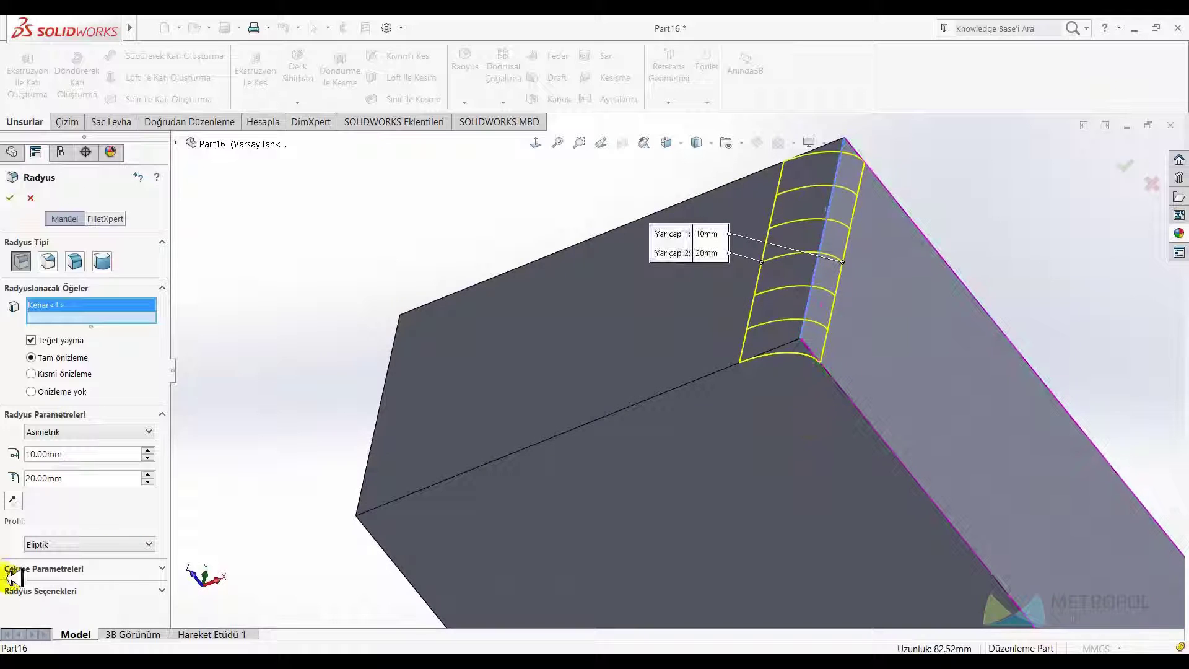
- Revert to a symmetric 10 mm fillet and test partial preview, adding then removing the left edge
{"action": "left_click", "coordinate": [68, 431]}
{"action": "scroll", "coordinate": [584, 445], "scroll_direction": "up", "scroll_amount": 3}
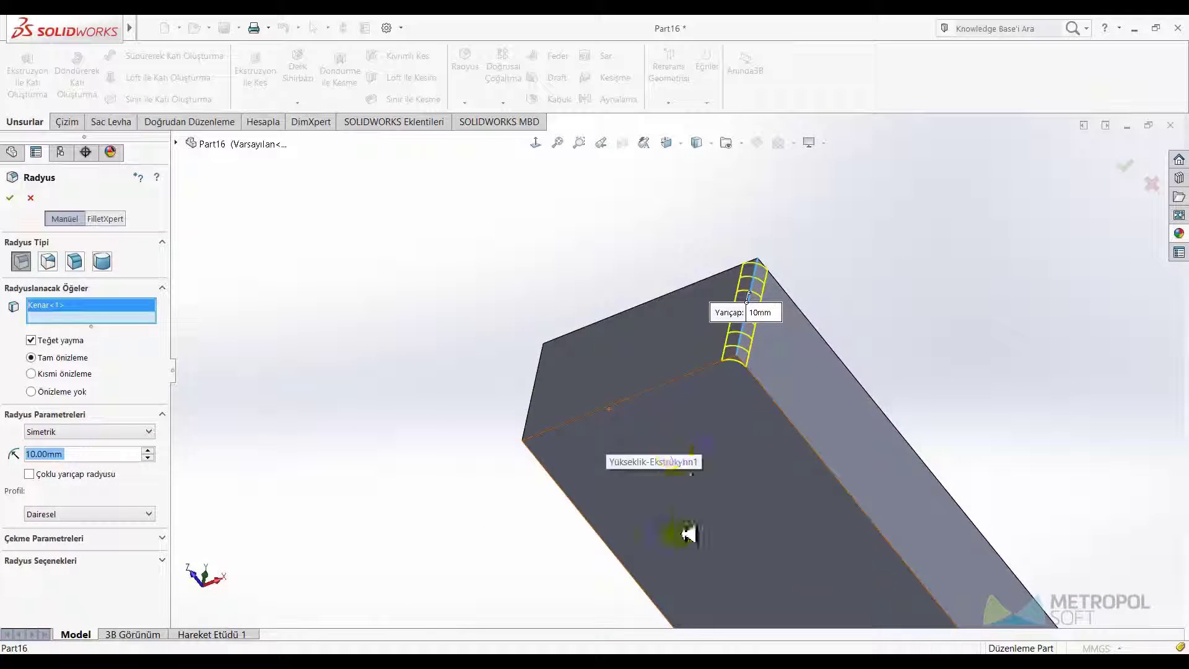
{"action": "middle_click_drag", "start_coordinate": [685, 531], "coordinate": [525, 365]}
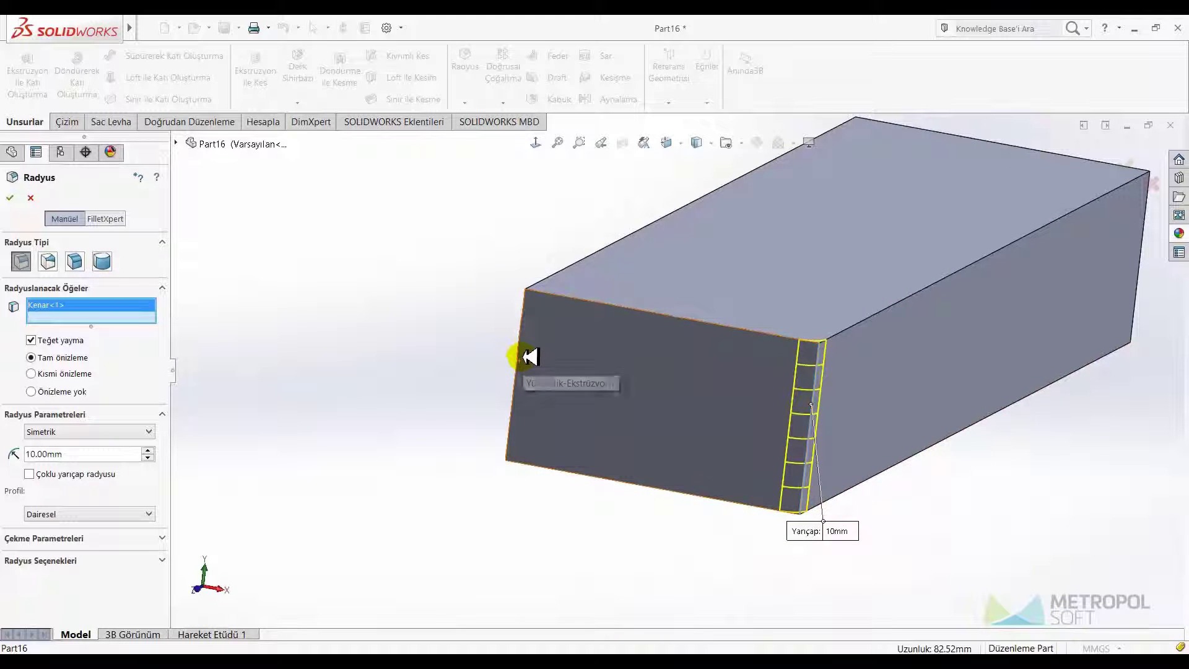
{"action": "left_click", "coordinate": [522, 358]}
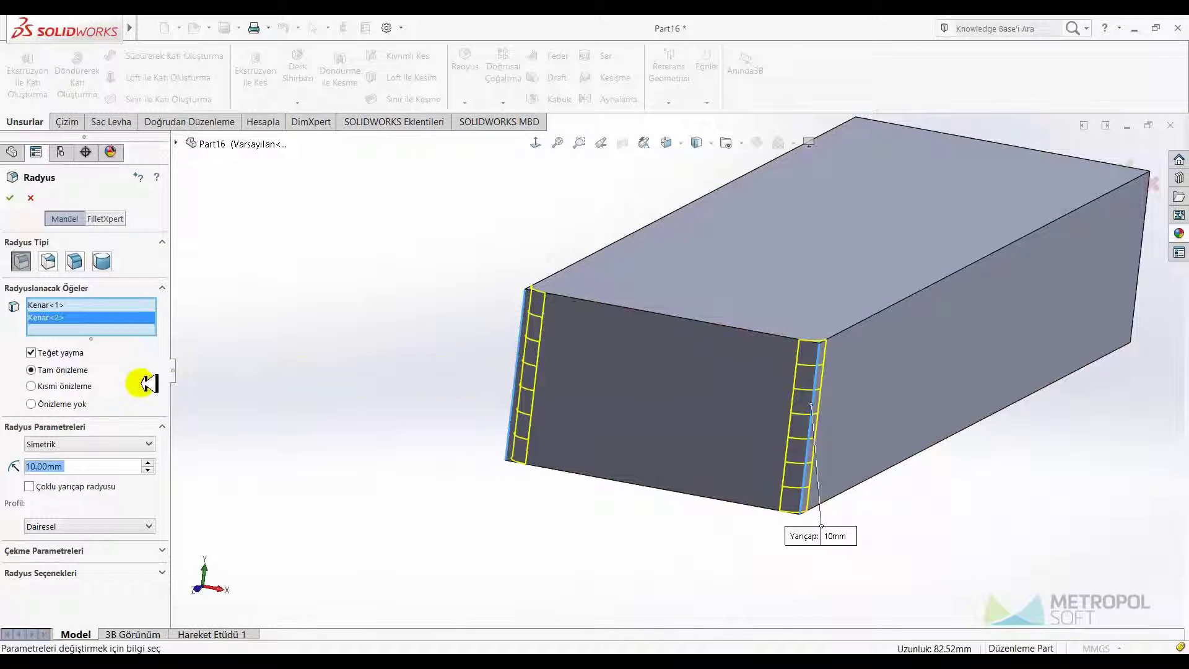
{"action": "left_click", "coordinate": [81, 385]}
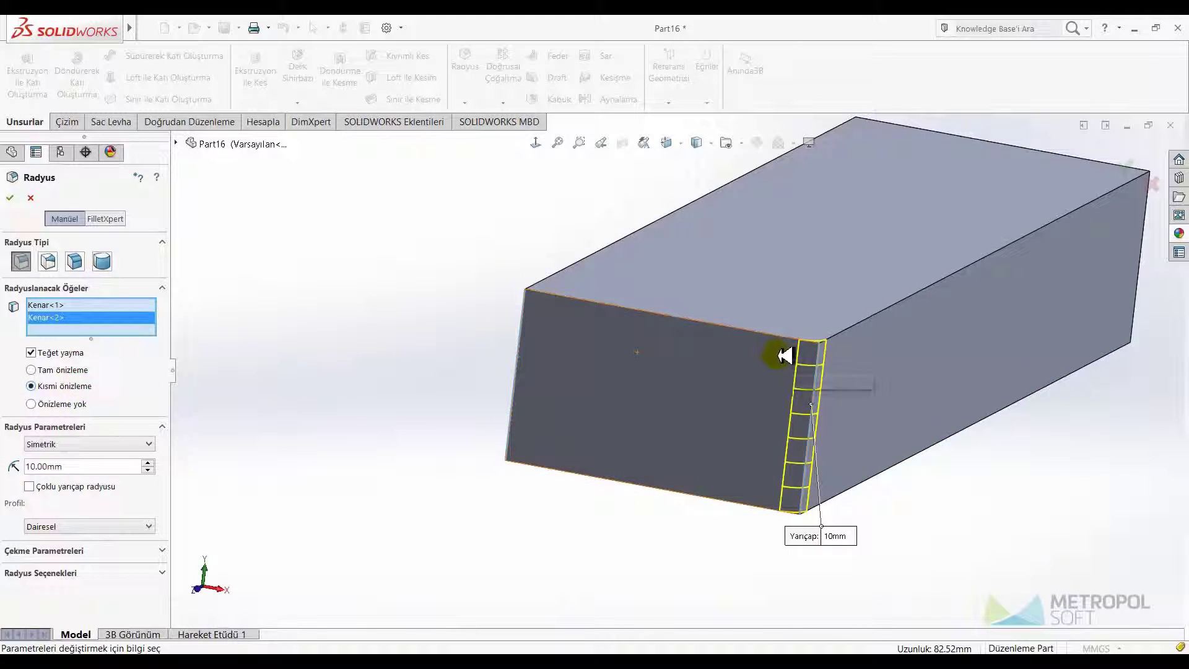
{"action": "mouse_move", "coordinate": [787, 353]}
{"action": "middle_mouse_down"}
{"action": "mouse_move", "coordinate": [916, 390]}
{"action": "mouse_move", "coordinate": [847, 424]}
{"action": "mouse_move", "coordinate": [985, 427]}
{"action": "mouse_move", "coordinate": [957, 409]}
{"action": "mouse_move", "coordinate": [695, 539]}
{"action": "middle_mouse_up"}
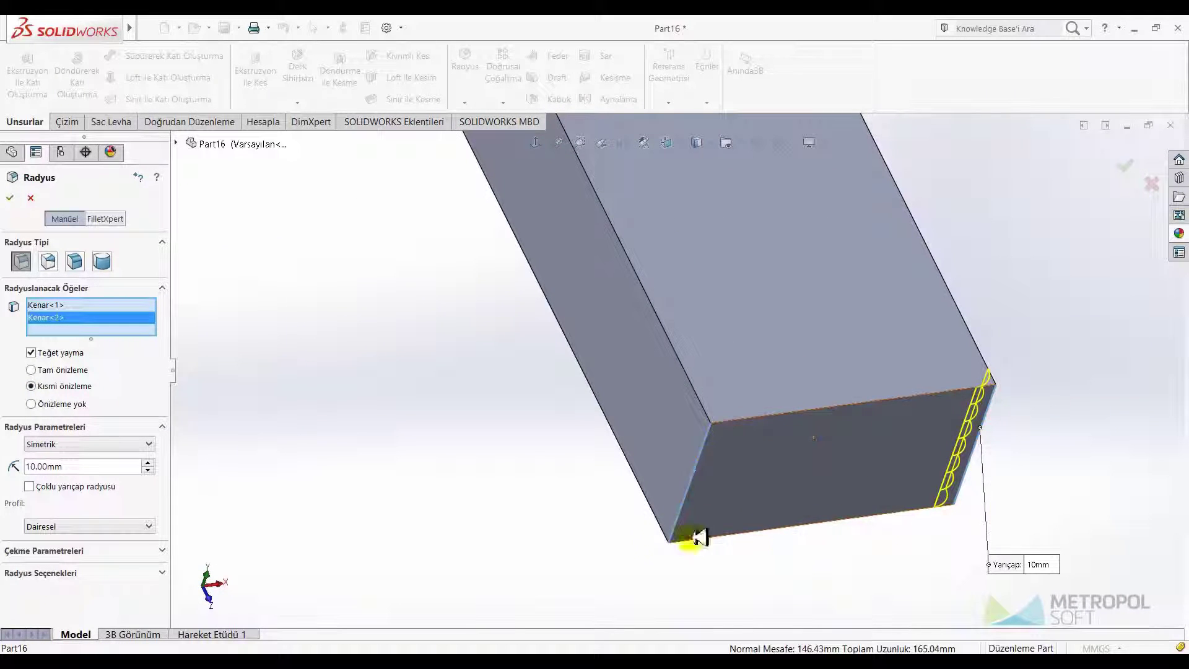
{"action": "left_click", "coordinate": [713, 432]}
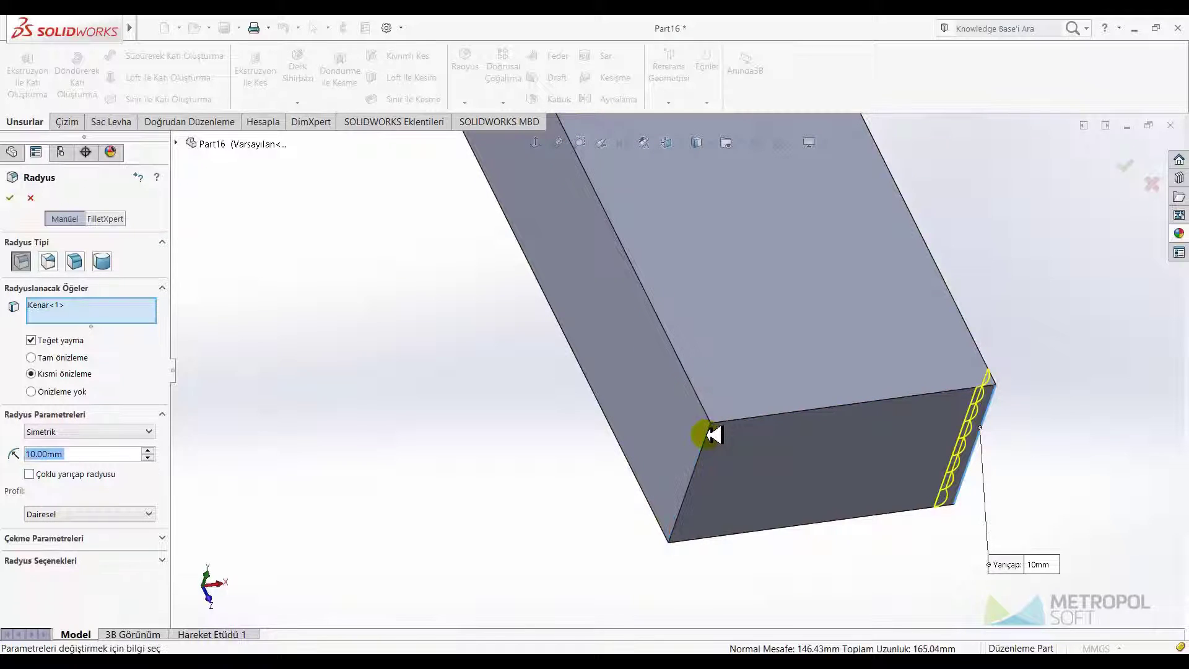
{"action": "left_click", "coordinate": [84, 358]}
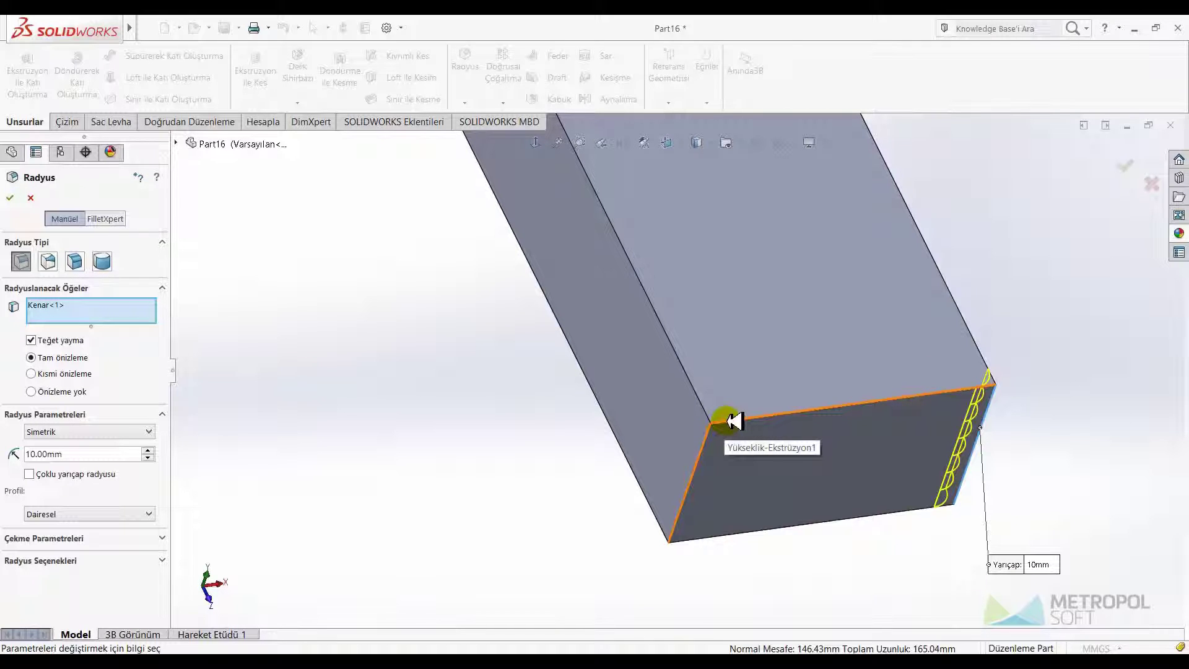
- Add the end face's top, left and bottom edges to the fillet
{"action": "left_click", "coordinate": [754, 419]}
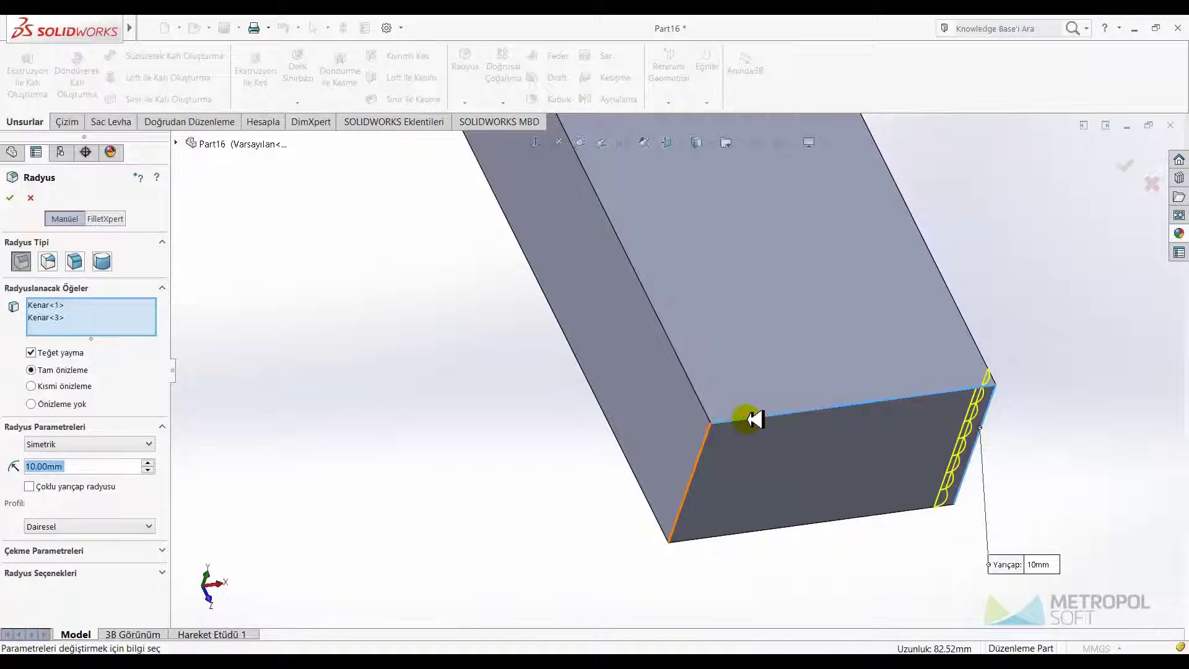
{"action": "left_click", "coordinate": [703, 457]}
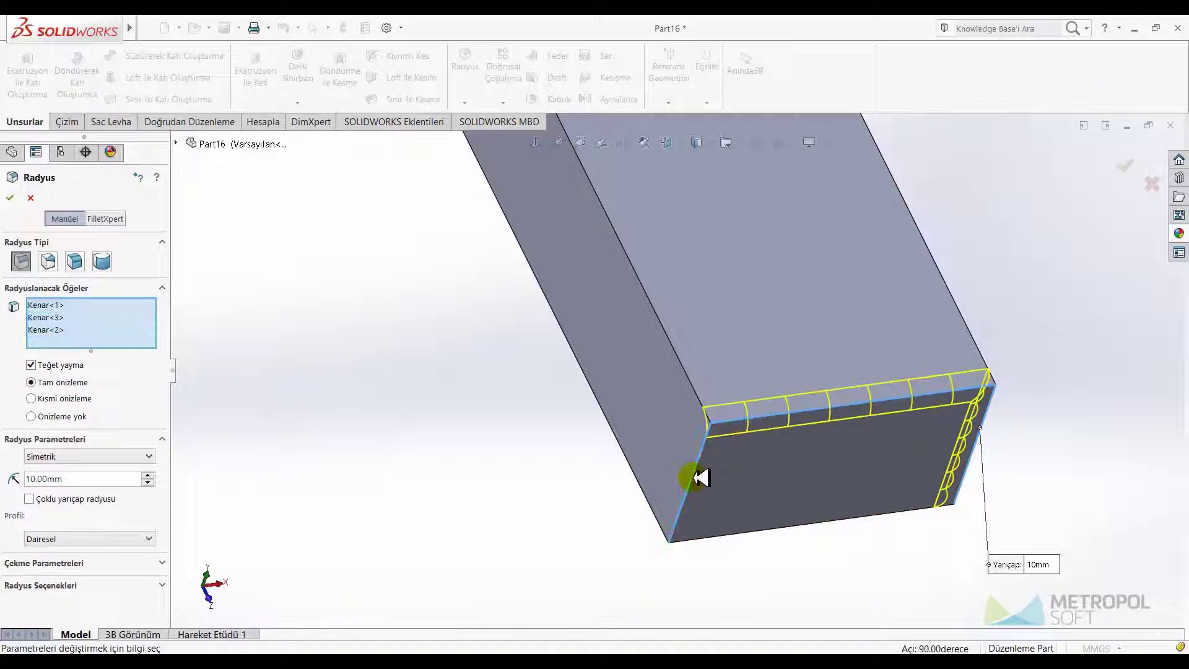
{"action": "left_click", "coordinate": [709, 537]}
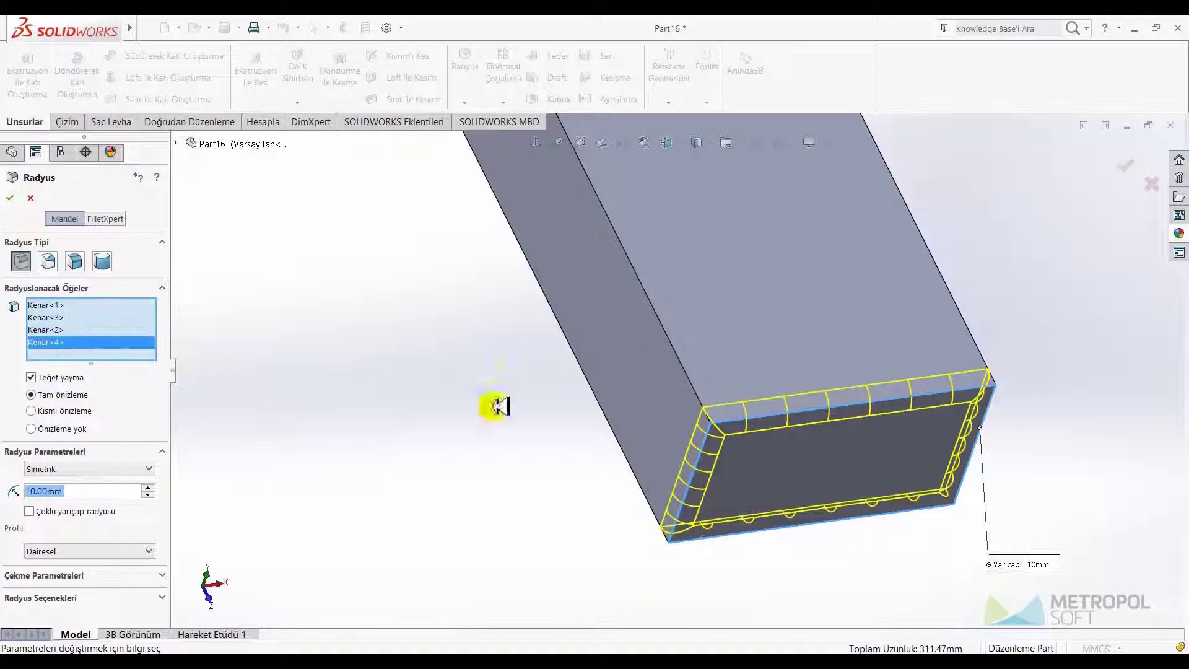
{"action": "mouse_move", "coordinate": [763, 457]}
{"action": "middle_mouse_down"}
{"action": "mouse_move", "coordinate": [677, 326]}
{"action": "mouse_move", "coordinate": [696, 340]}
{"action": "middle_mouse_up"}
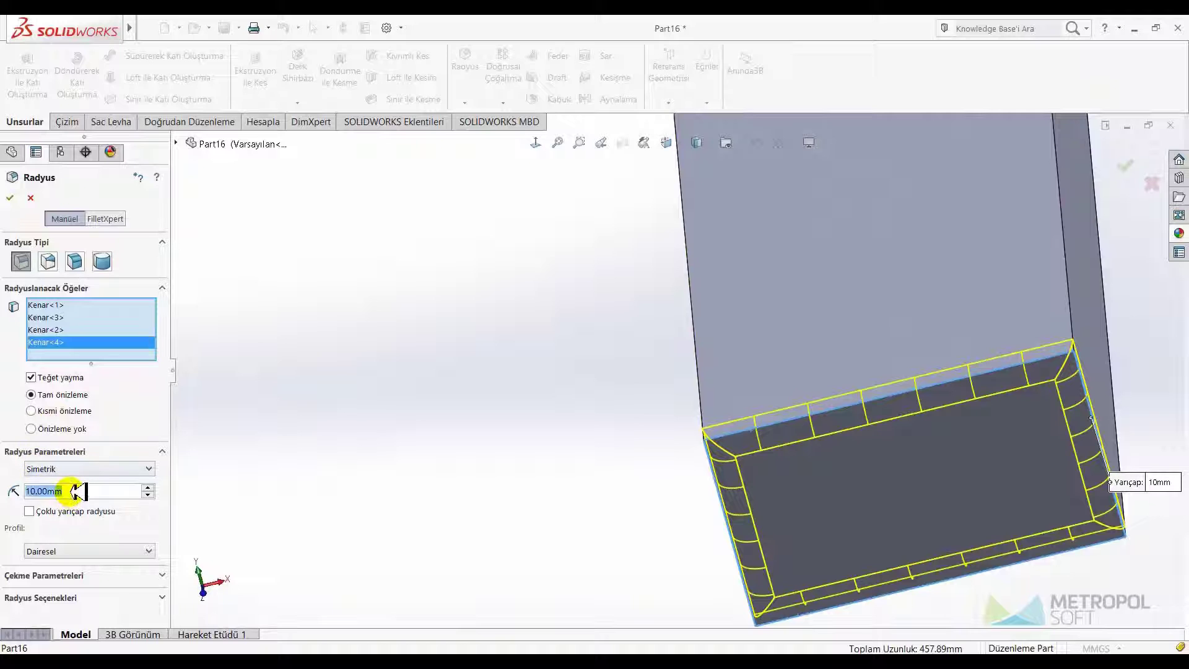
- Try a 100 mm fillet radius, then set it back to 10 mm
{"action": "type", "text": "100"}
{"action": "key", "text": "Return"}
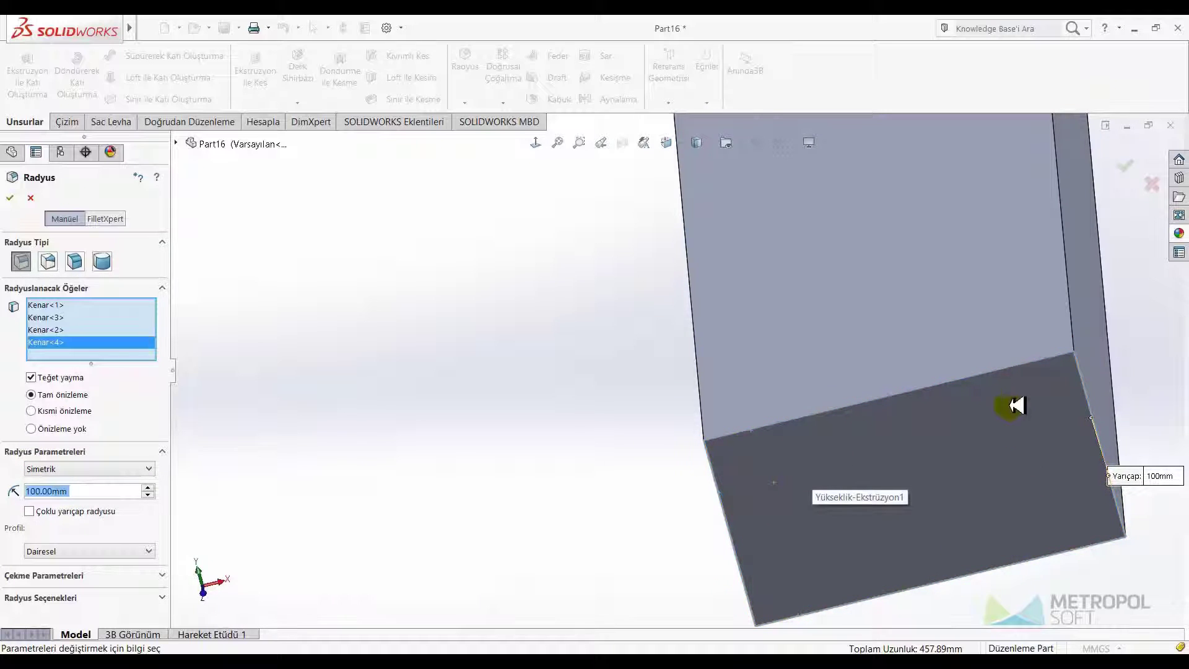
{"action": "mouse_move", "coordinate": [1015, 406]}
{"action": "middle_mouse_down"}
{"action": "mouse_move", "coordinate": [1021, 257]}
{"action": "mouse_move", "coordinate": [836, 518]}
{"action": "middle_mouse_up"}
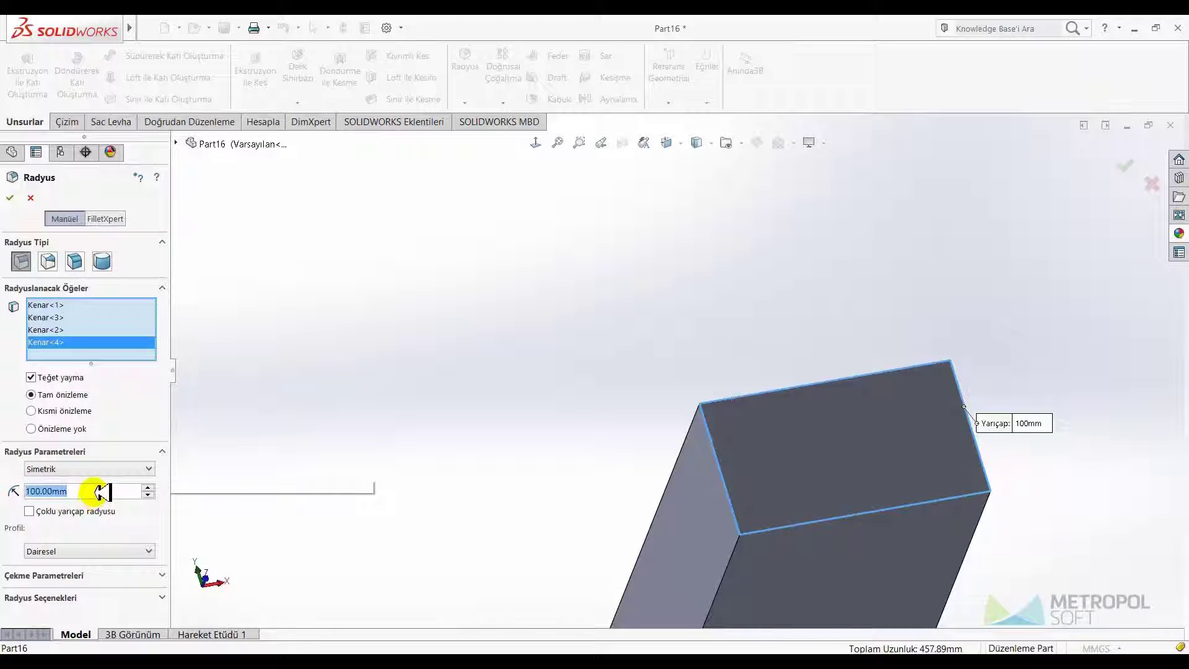
{"action": "type", "text": "10"}
{"action": "key", "text": "Return"}
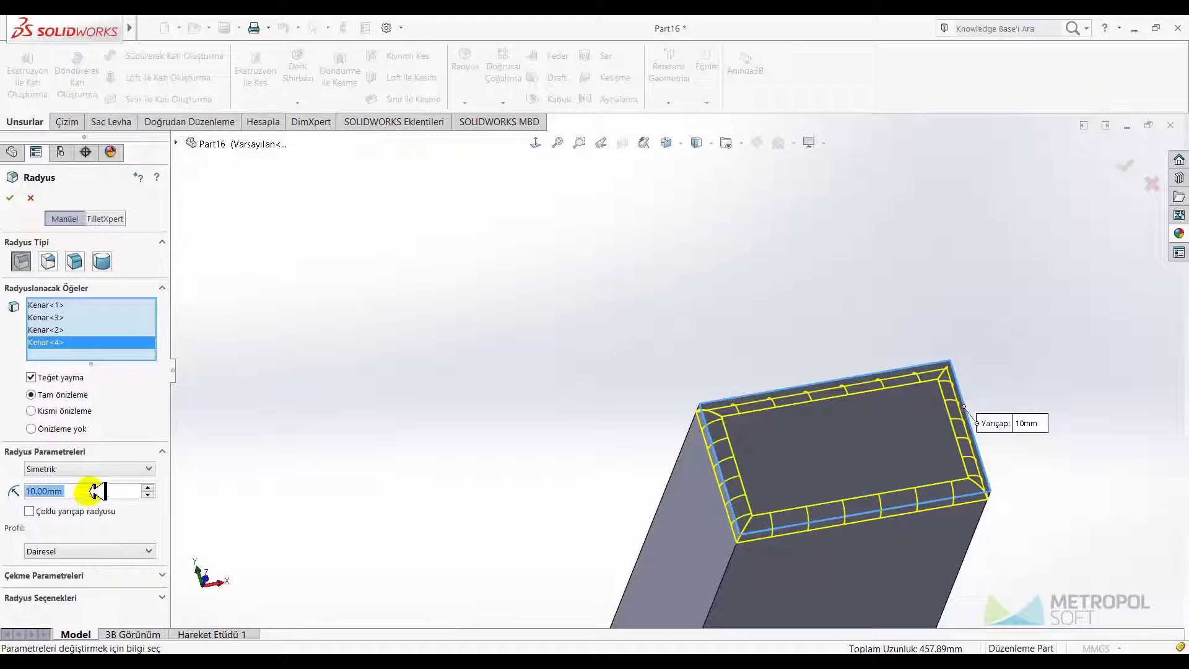
- Remove the bottom edge, then clear all edges from the Radyuslanacak Öğeler list
{"action": "right_click", "coordinate": [68, 342]}
{"action": "left_click", "coordinate": [102, 373]}
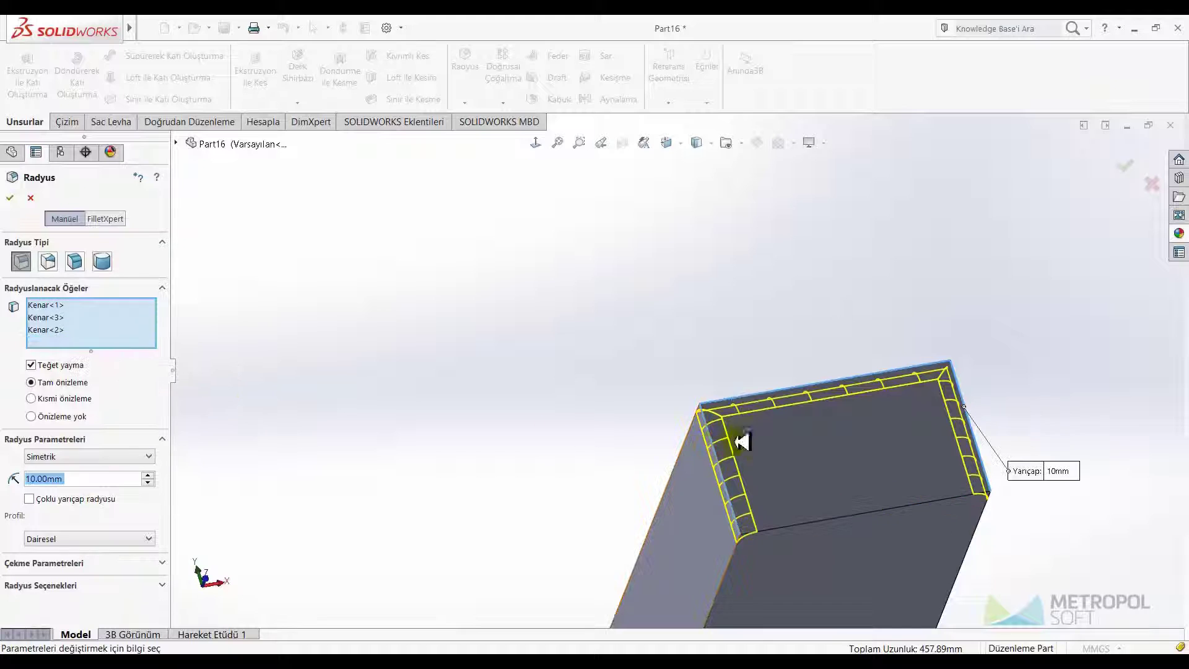
{"action": "right_click", "coordinate": [93, 329]}
{"action": "left_click", "coordinate": [134, 374]}
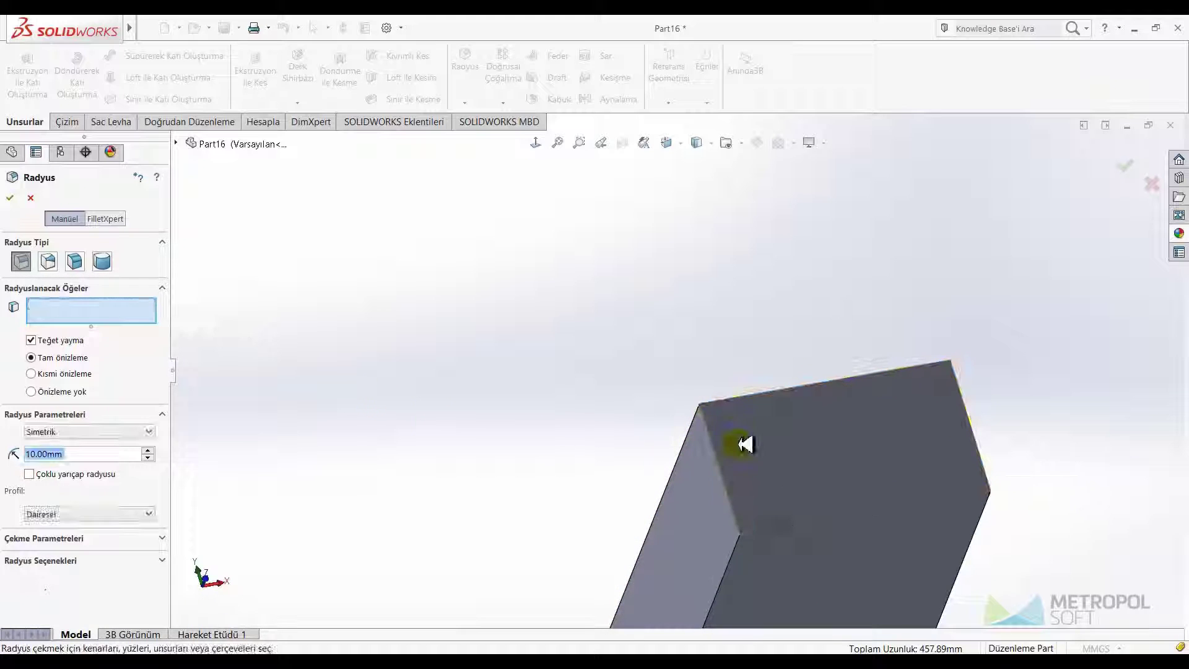
- Try filleting the whole end face, then clear it so the list is empty
{"action": "left_click", "coordinate": [745, 444]}
{"action": "mouse_move", "coordinate": [744, 443]}
{"action": "middle_mouse_down"}
{"action": "mouse_move", "coordinate": [730, 574]}
{"action": "mouse_move", "coordinate": [642, 552]}
{"action": "mouse_move", "coordinate": [739, 528]}
{"action": "middle_mouse_up"}
{"action": "right_click", "coordinate": [68, 313]}
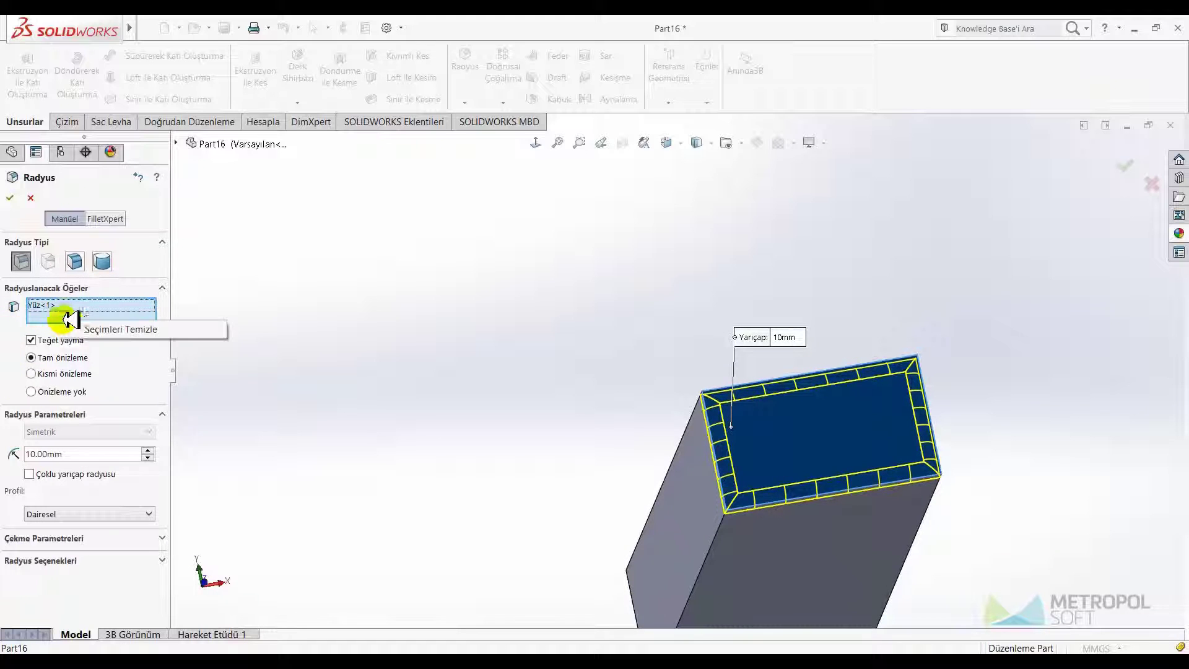
{"action": "left_click", "coordinate": [77, 328]}
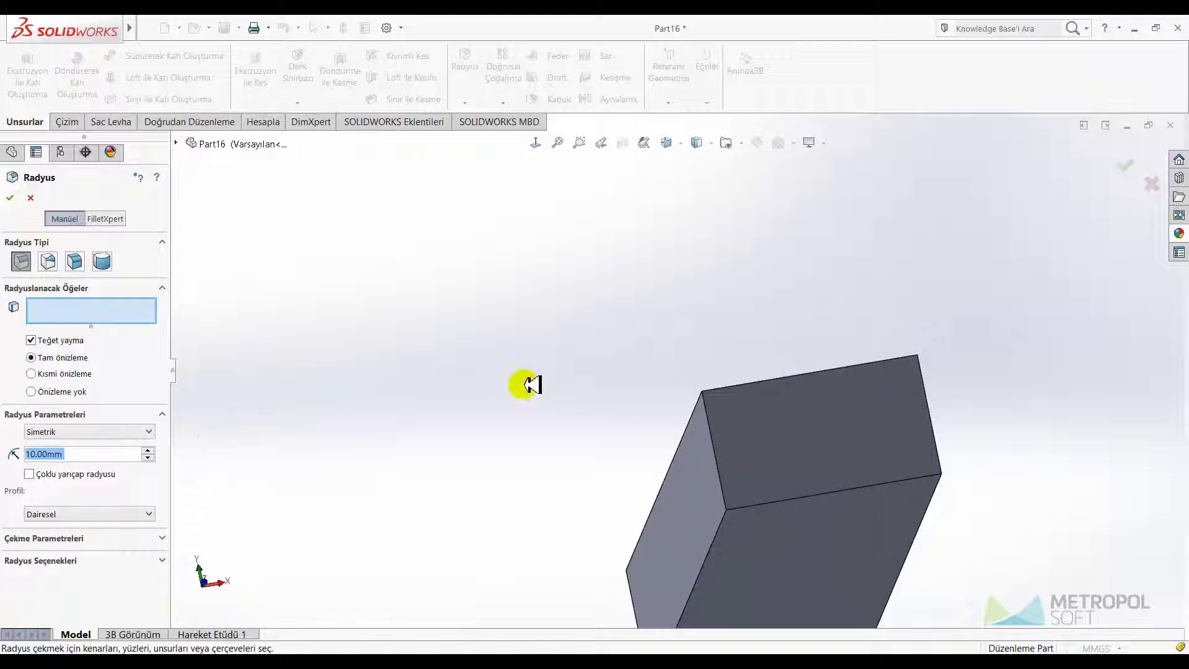
{"action": "mouse_move", "coordinate": [545, 430]}
{"action": "middle_mouse_down"}
{"action": "mouse_move", "coordinate": [578, 496]}
{"action": "mouse_move", "coordinate": [557, 452]}
{"action": "middle_mouse_up"}
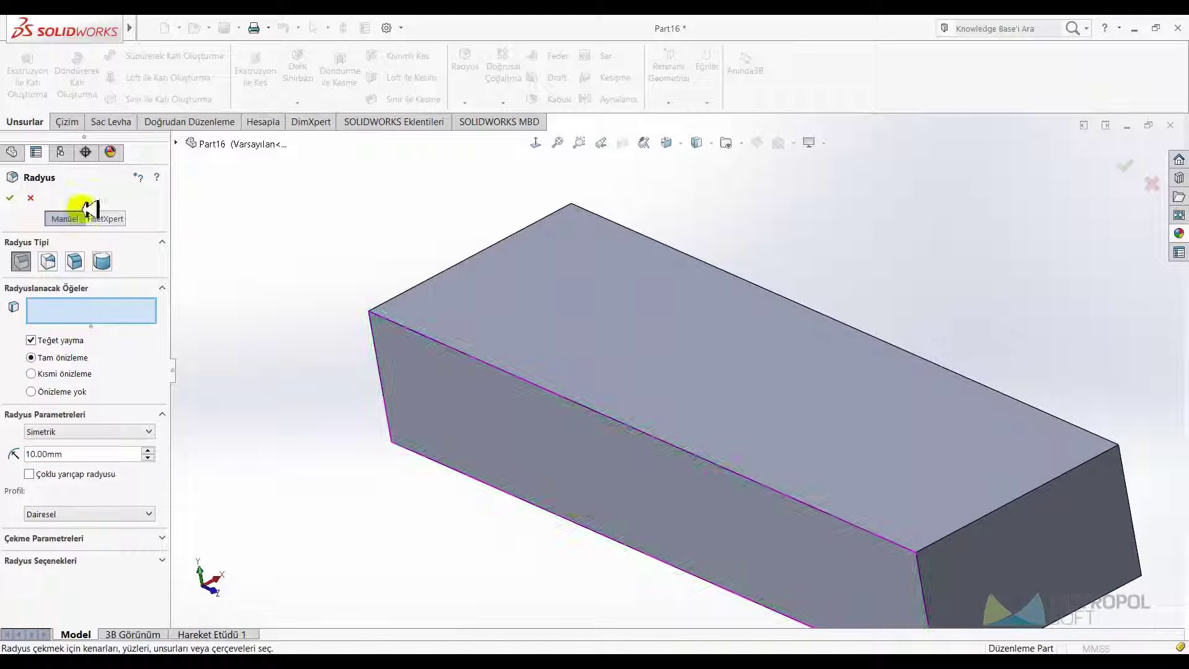
- Switch to a variable-radius fillet on the block's long top-front edge
{"action": "left_click", "coordinate": [50, 261]}
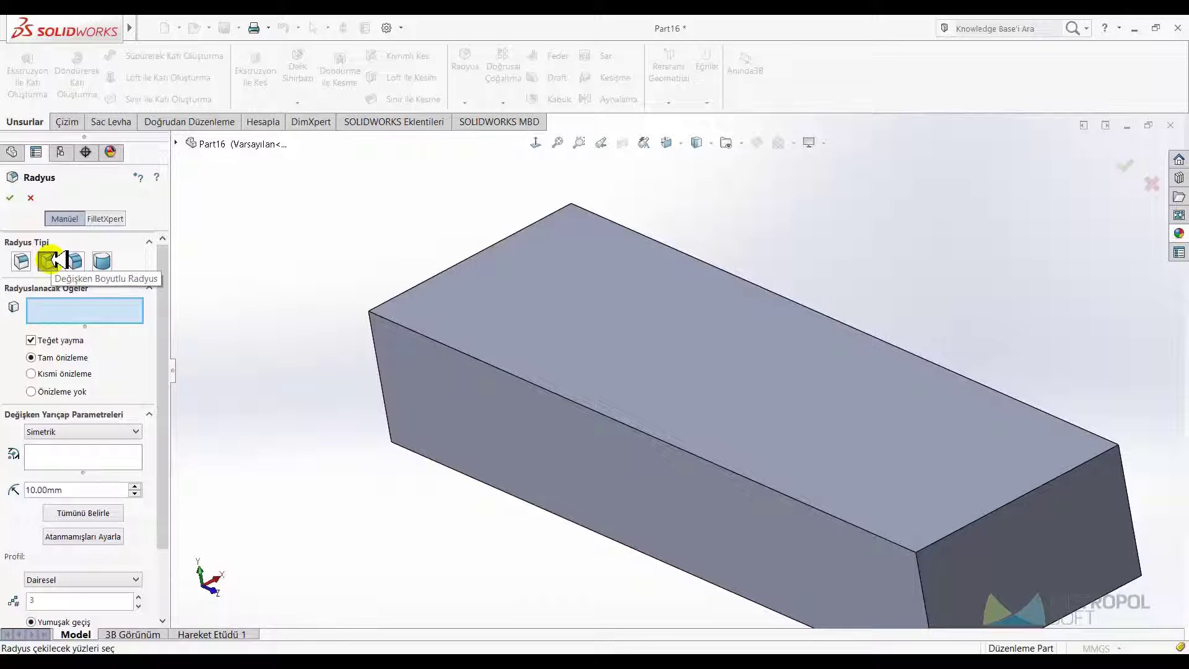
{"action": "left_click", "coordinate": [656, 434]}
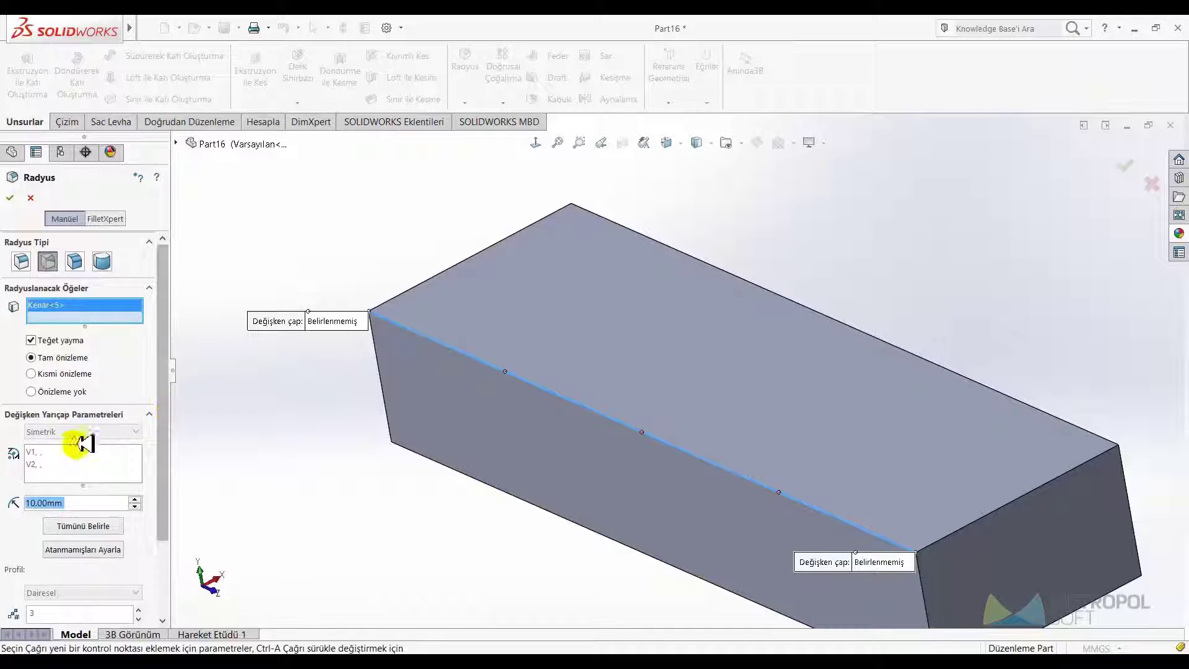
{"action": "left_click", "coordinate": [45, 447]}
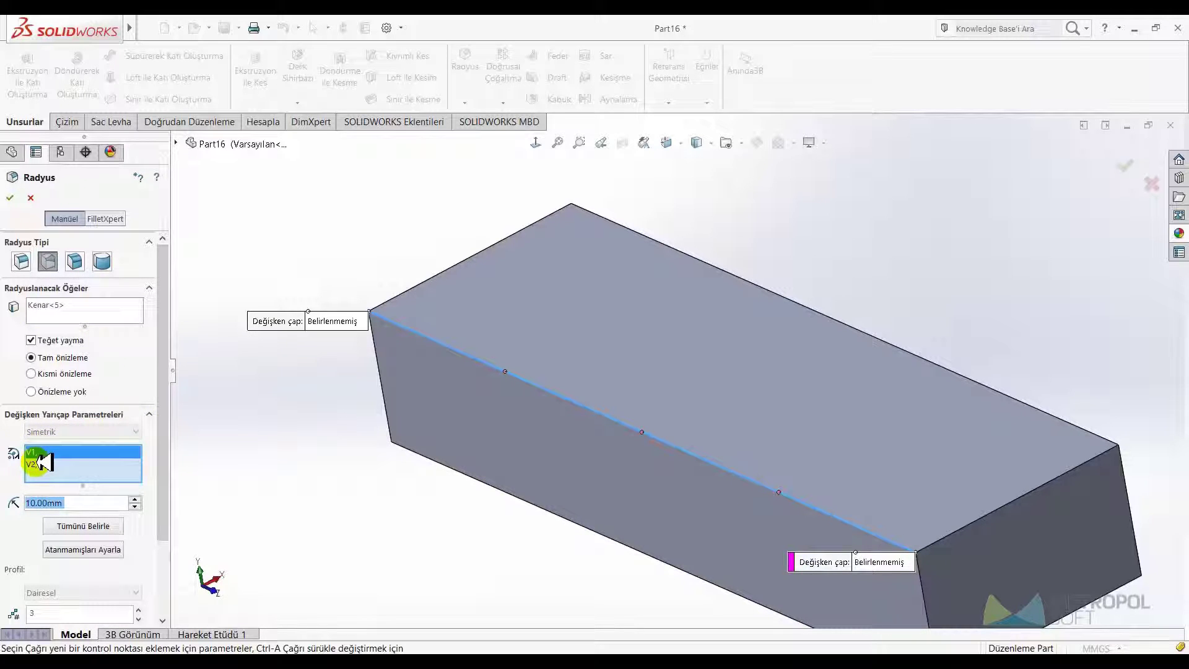
{"action": "left_click", "coordinate": [43, 463]}
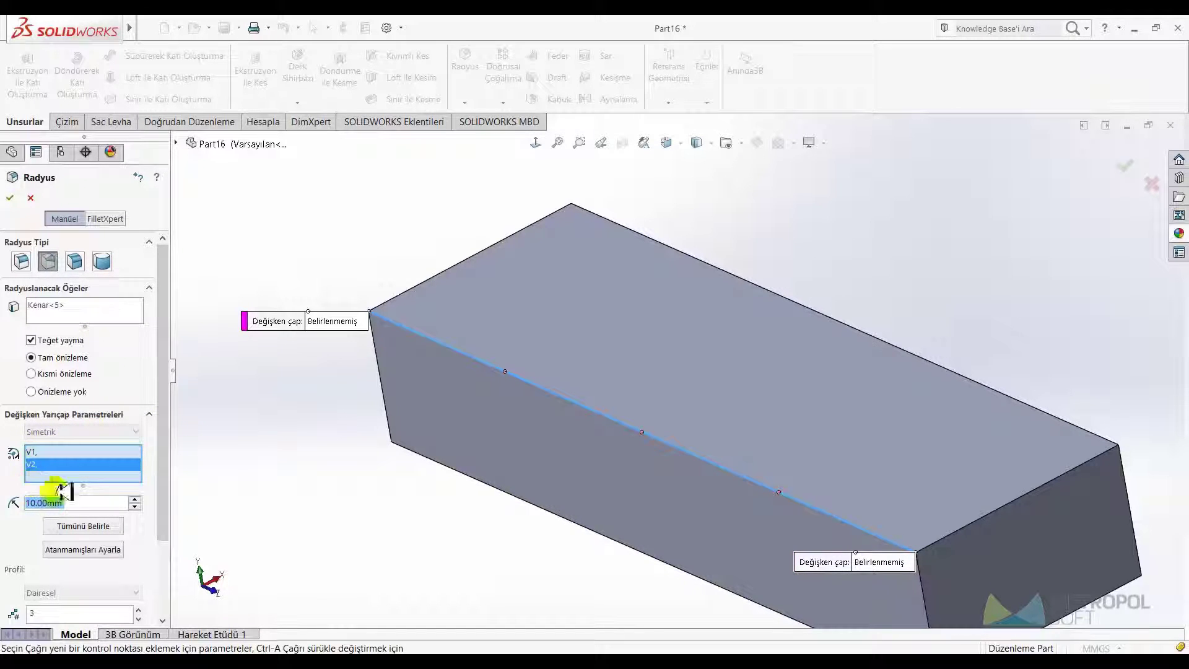
{"action": "mouse_move", "coordinate": [167, 493]}
{"action": "left_mouse_down"}
{"action": "mouse_move", "coordinate": [176, 543]}
{"action": "mouse_move", "coordinate": [146, 551]}
{"action": "left_mouse_up"}
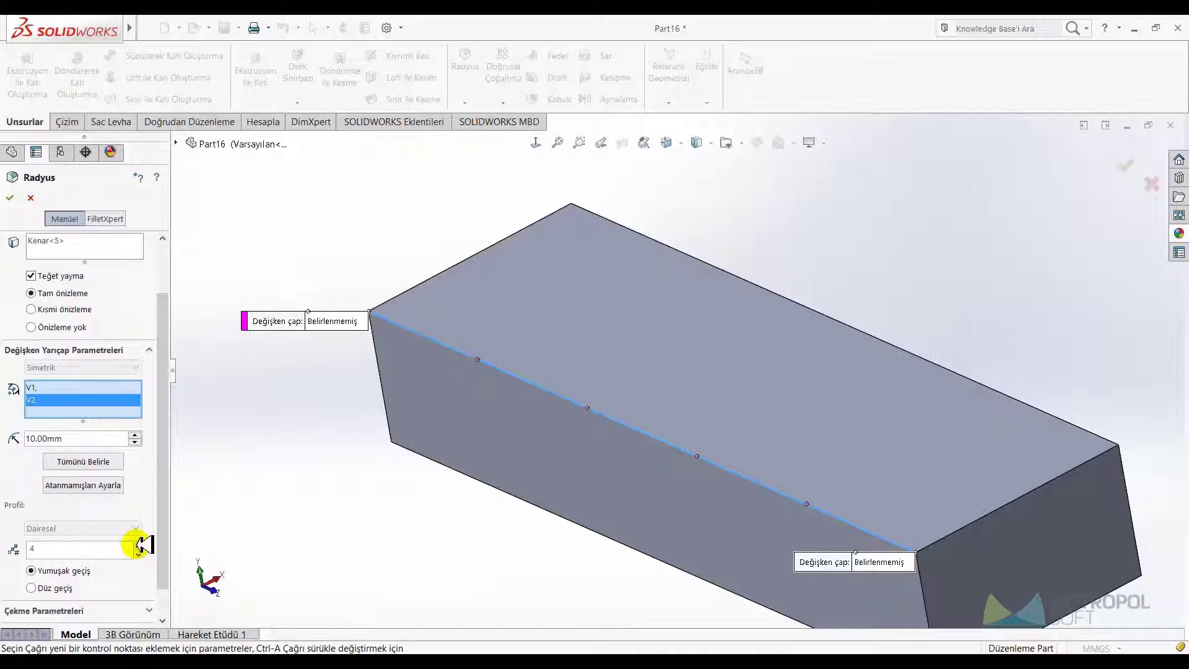
- Raise the instance count to 6 and set vertex V1's radius to 10 mm
{"action": "left_click", "coordinate": [138, 544]}
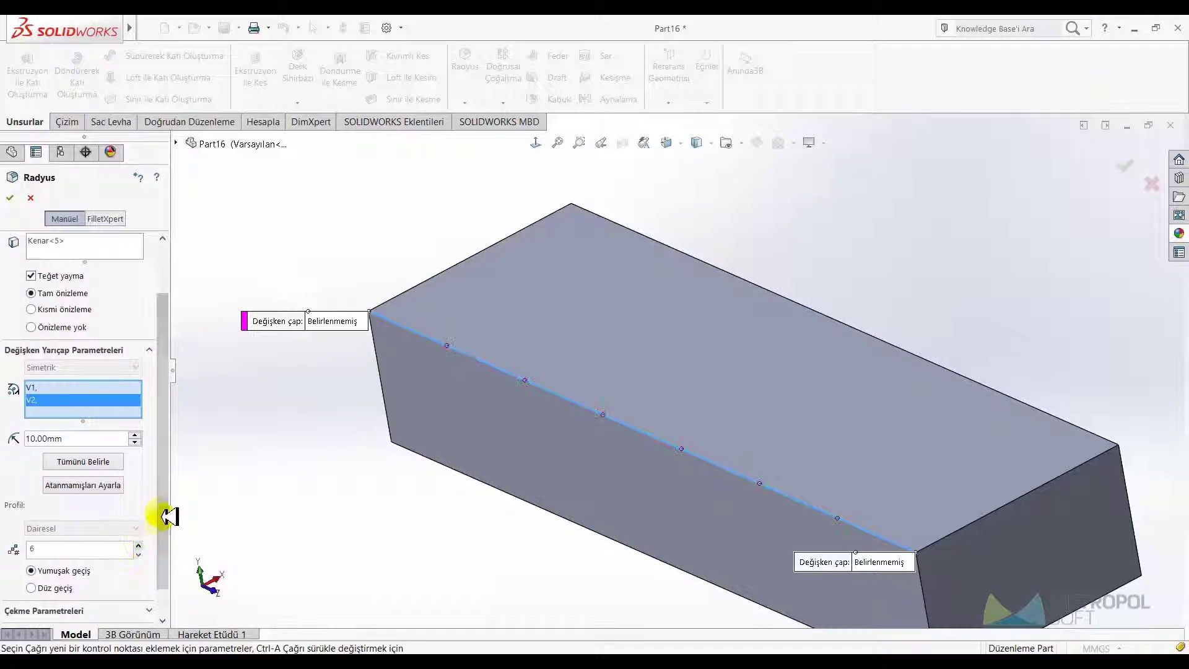
{"action": "left_click", "coordinate": [66, 401]}
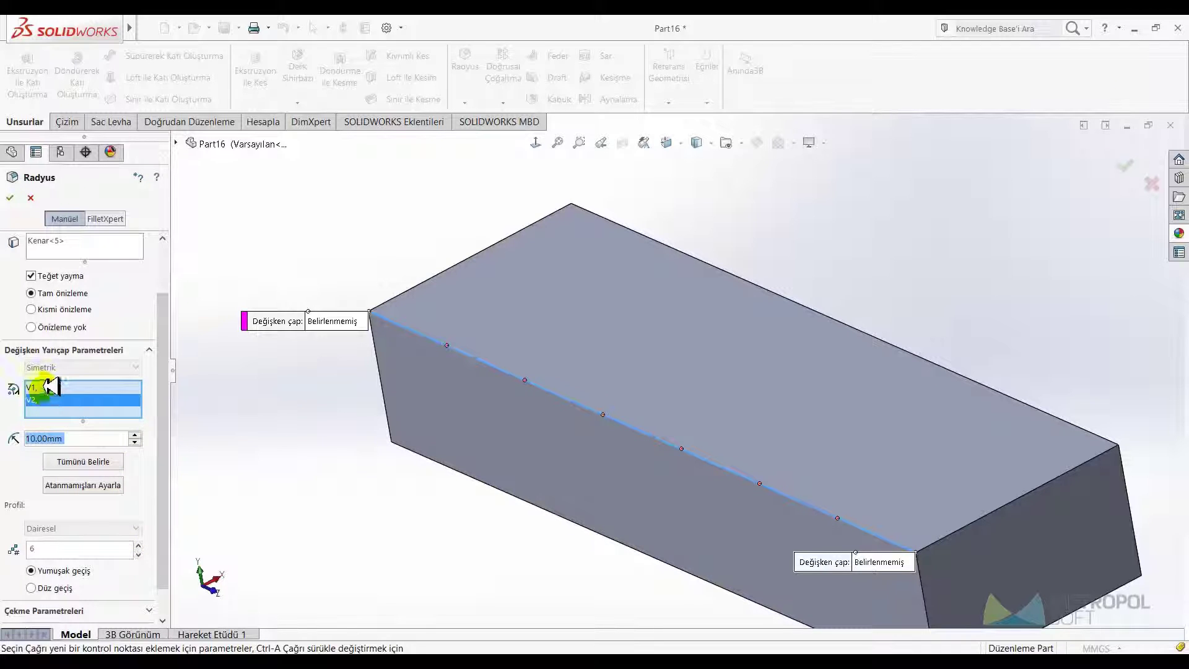
{"action": "left_click", "coordinate": [62, 388]}
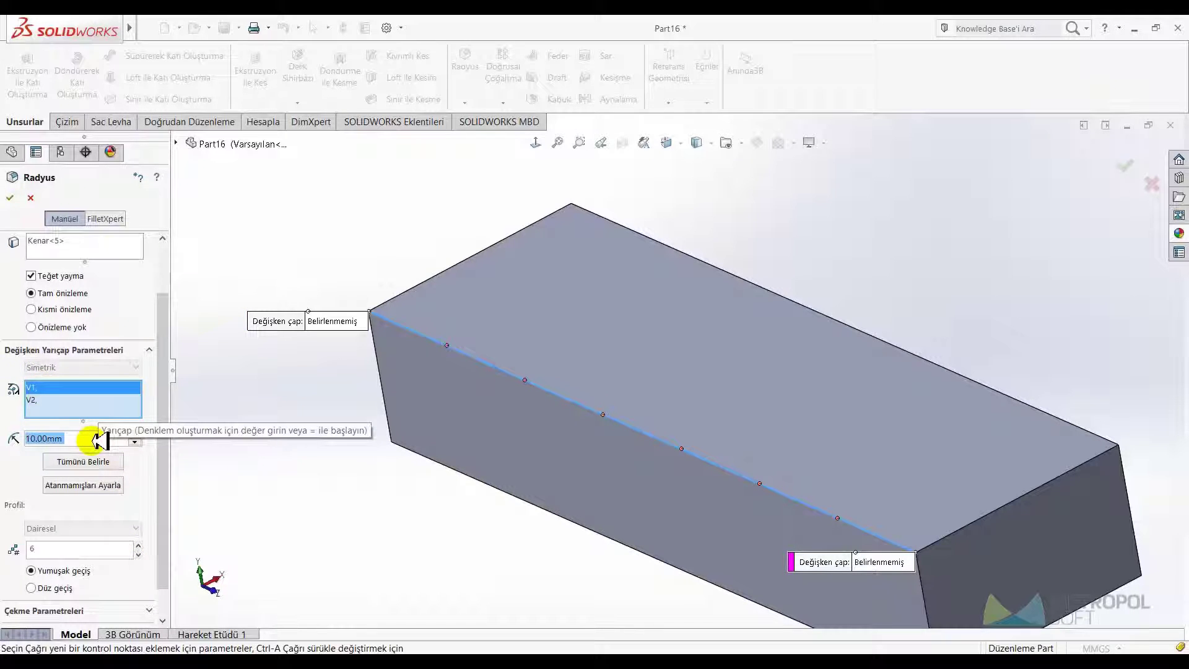
{"action": "type", "text": "10"}
{"action": "key", "text": "Return"}
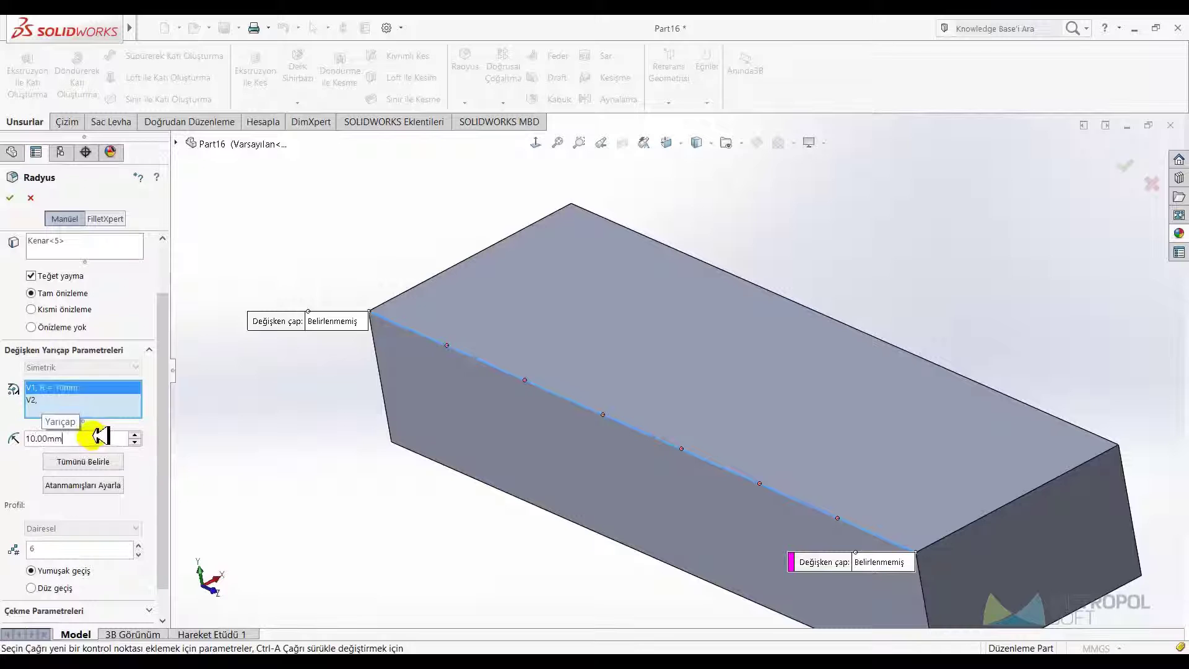
- Set end vertex V2 to 30 mm and add control point P1 at 20 mm
{"action": "left_click", "coordinate": [48, 400]}
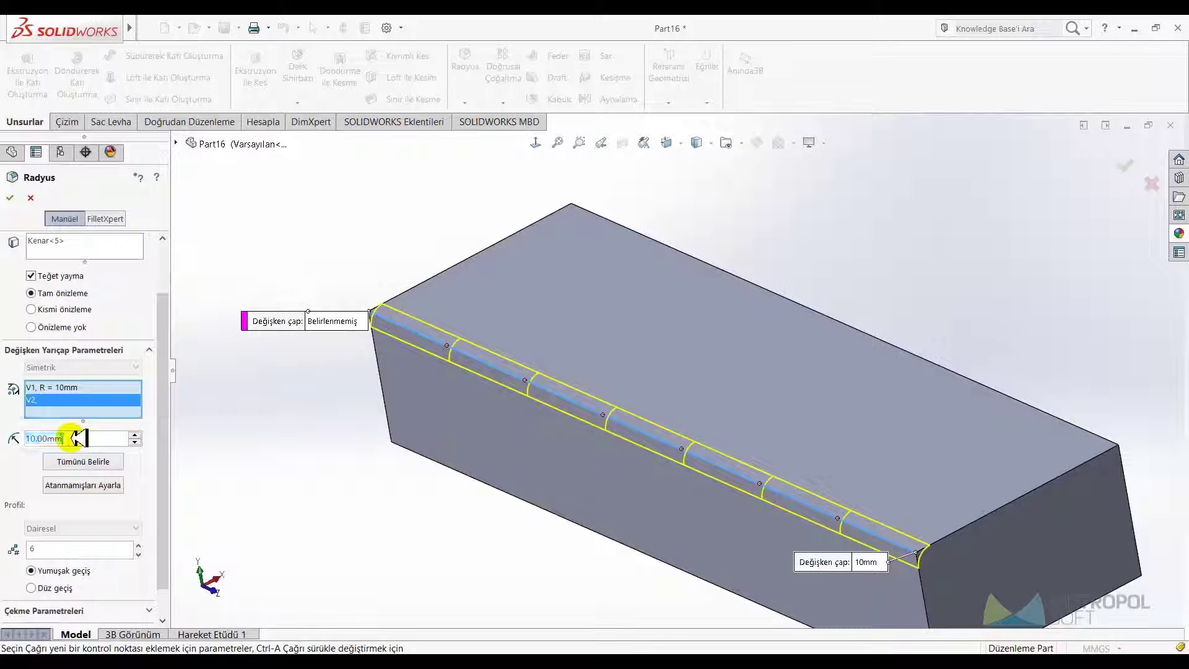
{"action": "type", "text": "30"}
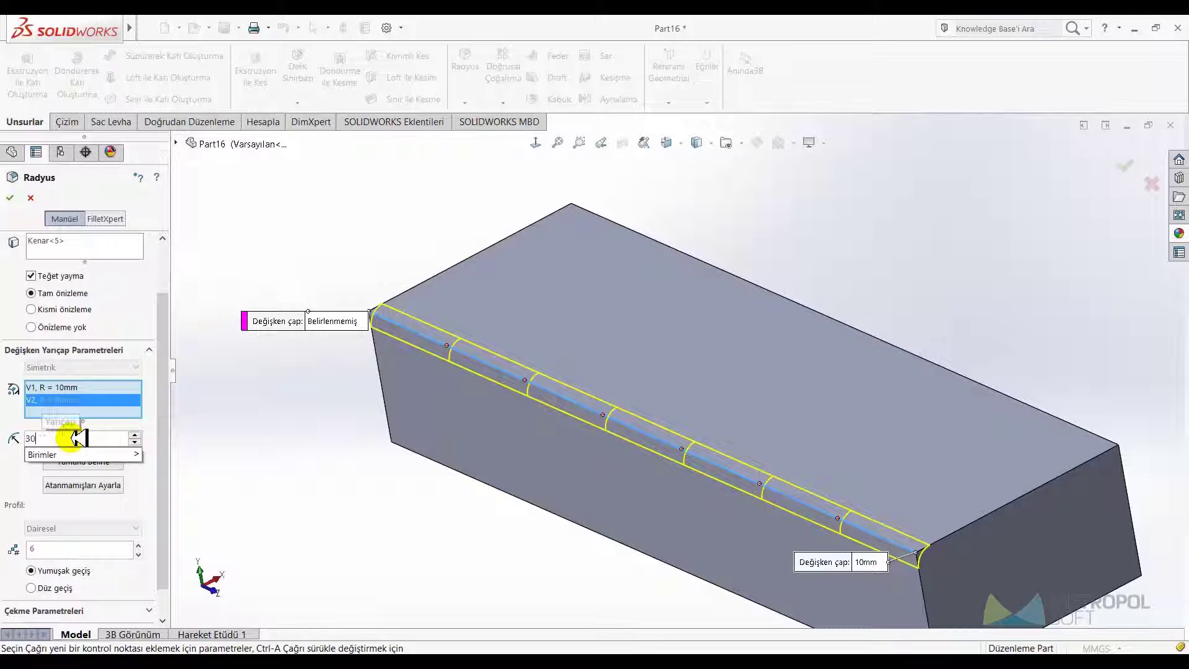
{"action": "key", "text": "Return"}
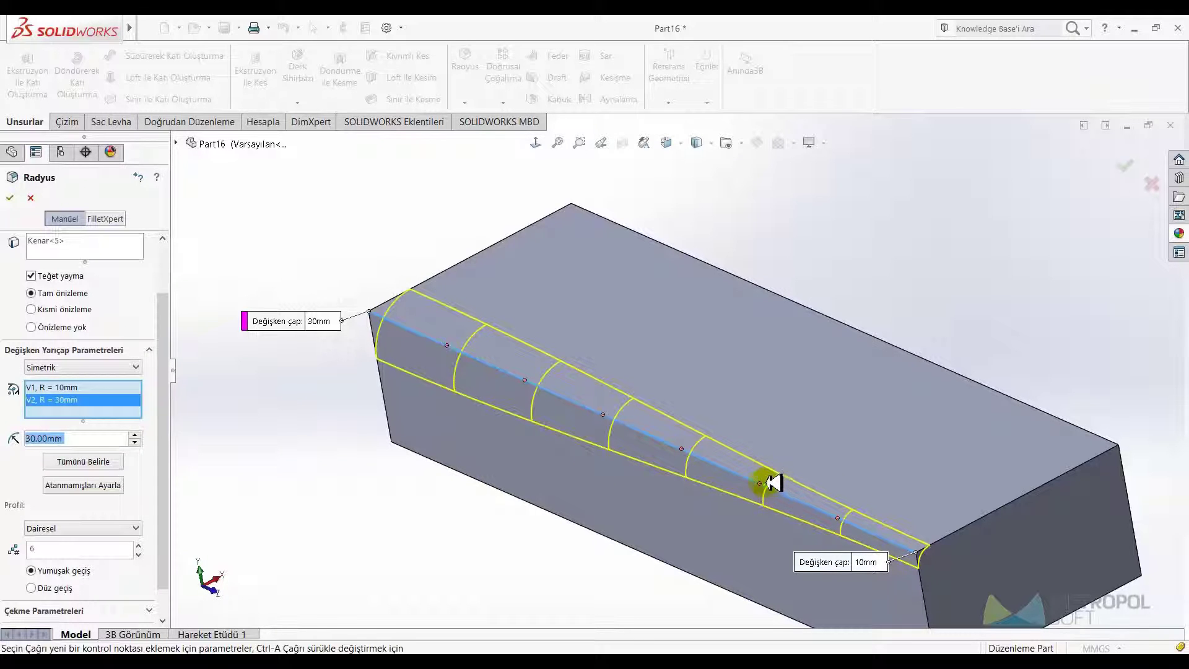
{"action": "left_click", "coordinate": [760, 482]}
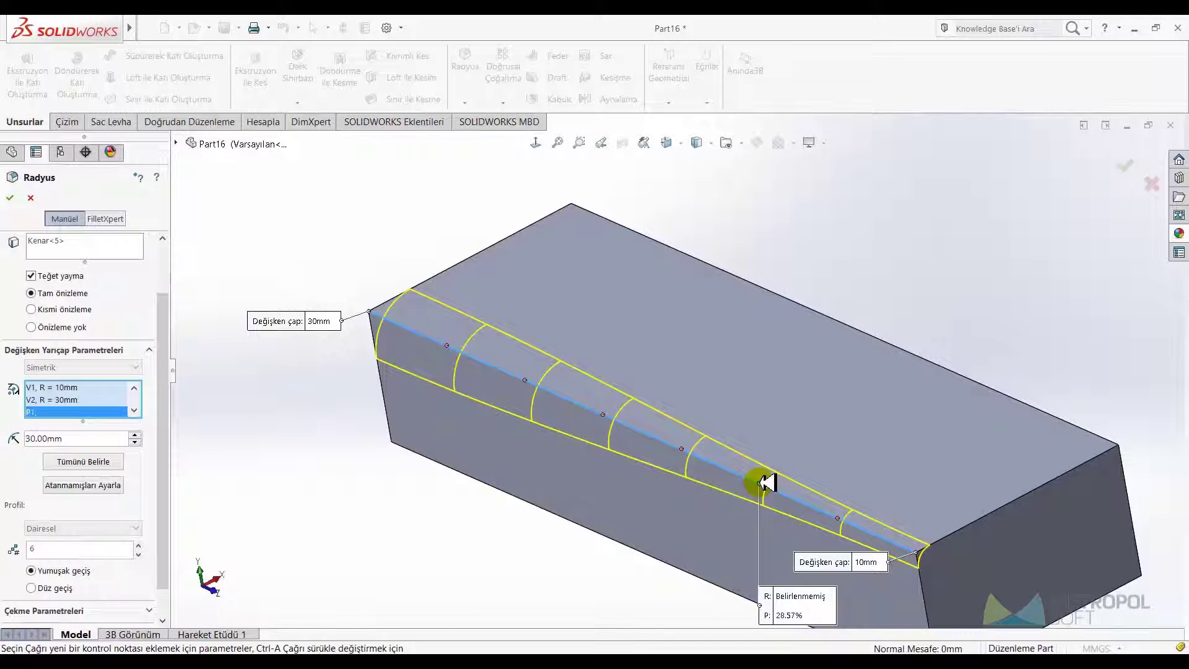
{"action": "left_click", "coordinate": [73, 411]}
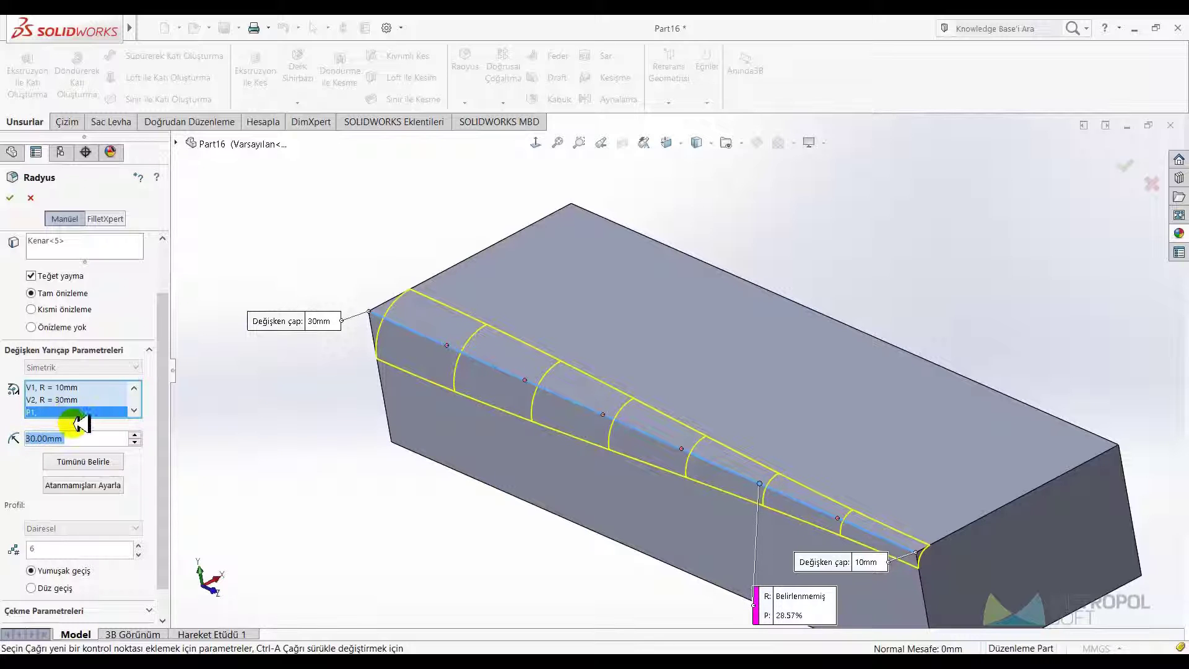
{"action": "type", "text": "20"}
{"action": "key", "text": "Return"}
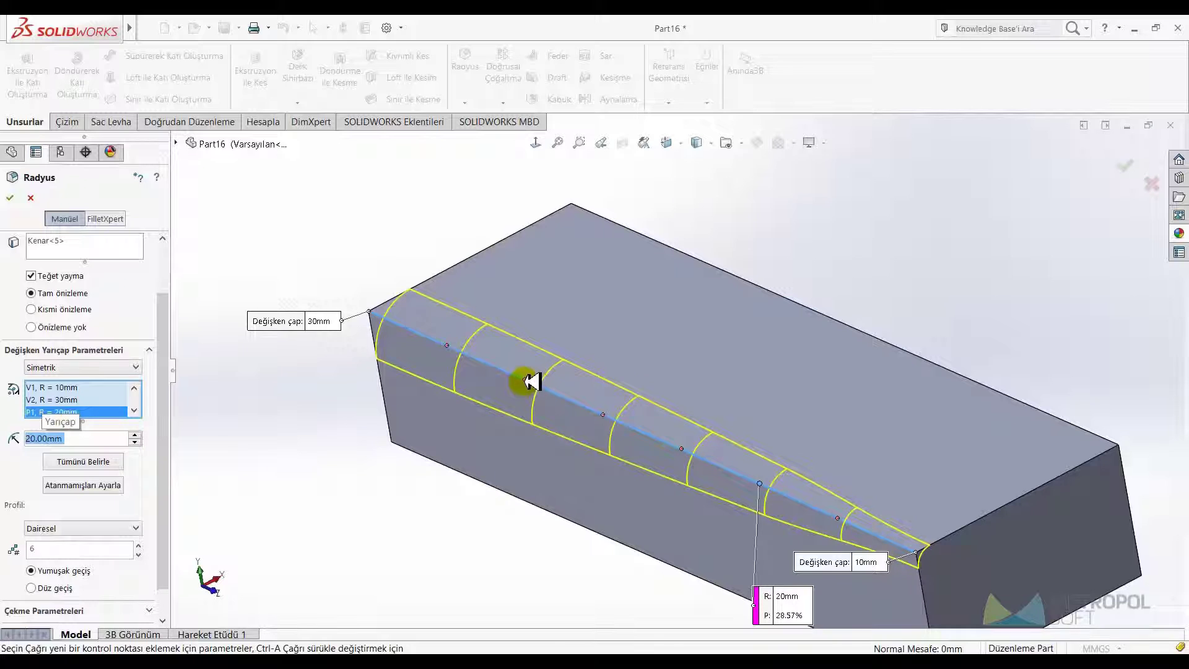
- Add control point P2 at 15 mm and accept the variable-radius fillet
{"action": "left_click", "coordinate": [525, 380]}
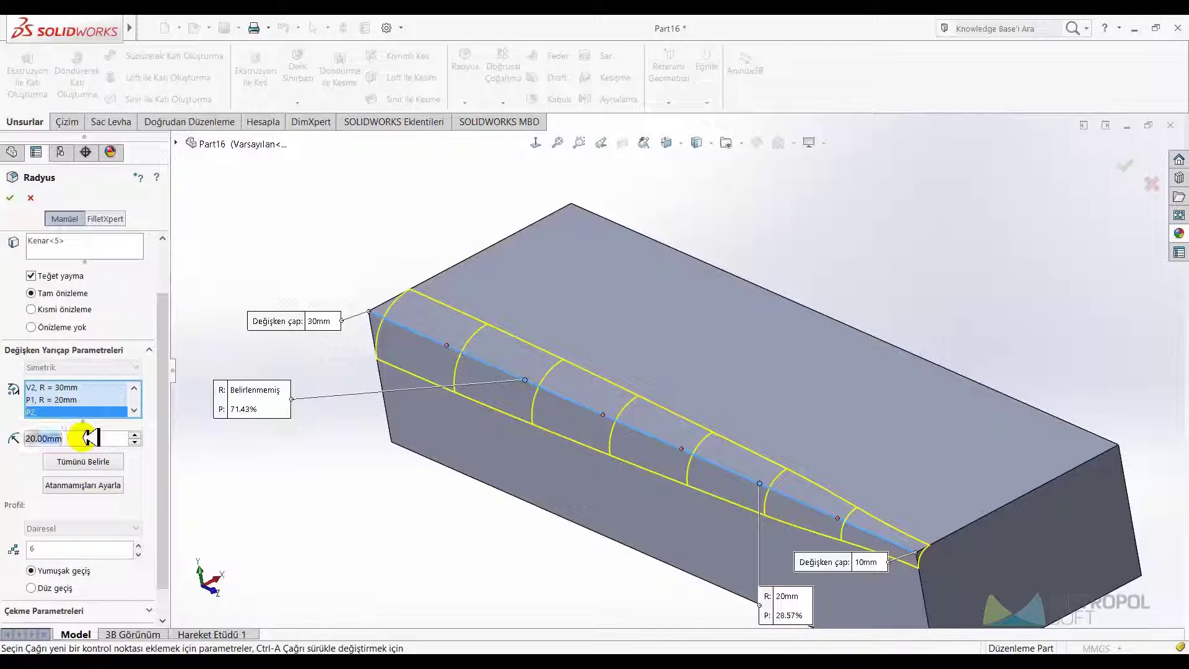
{"action": "left_click", "coordinate": [90, 438]}
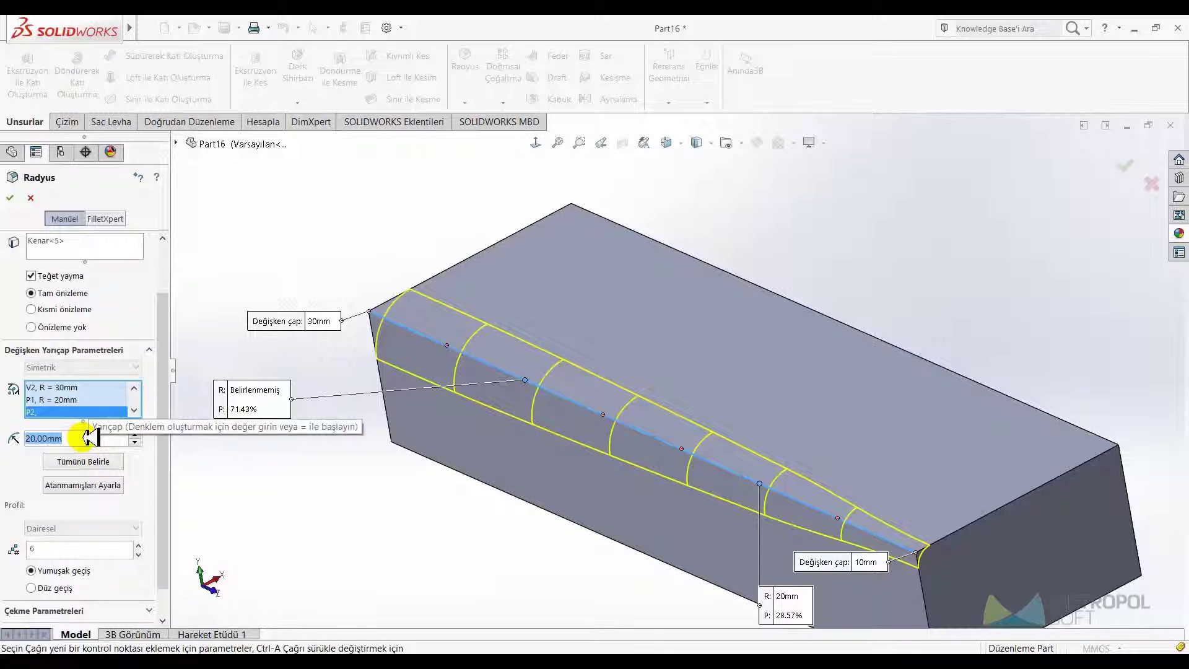
{"action": "type", "text": "15"}
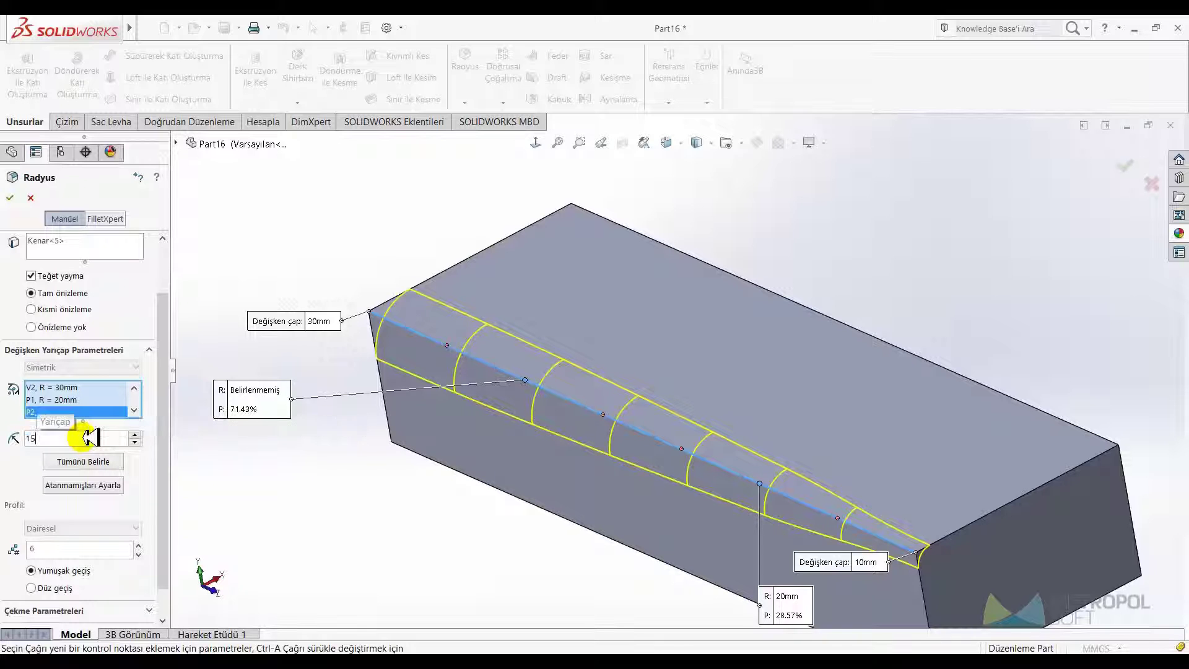
{"action": "key", "text": "Return"}
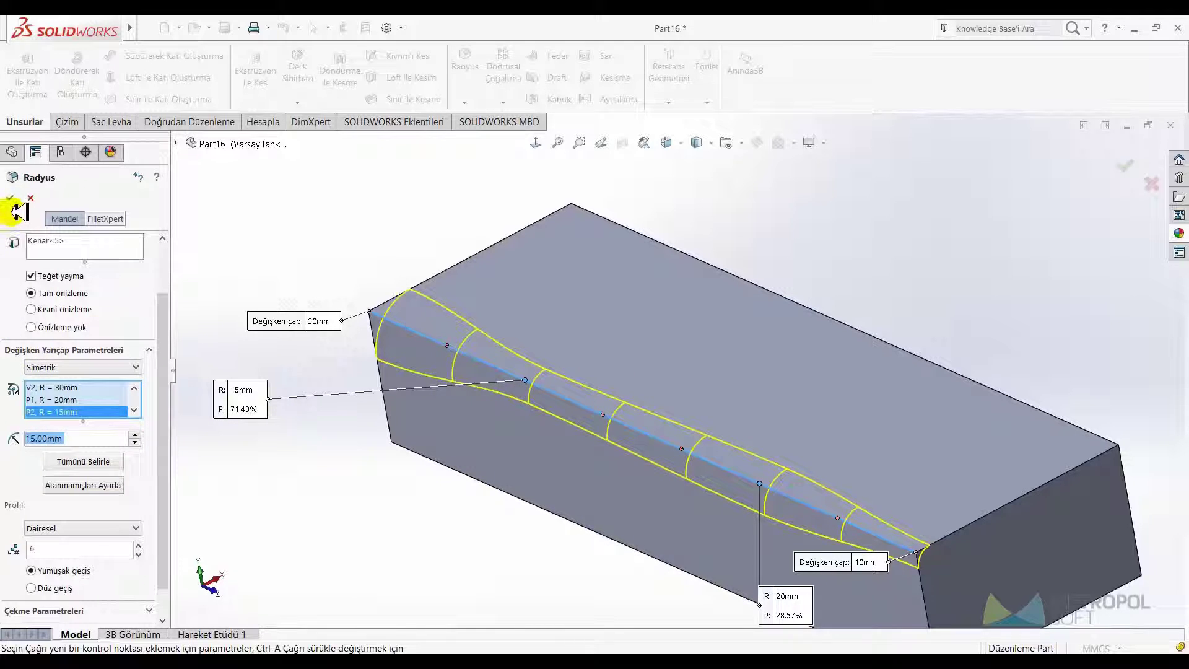
{"action": "left_click", "coordinate": [18, 200]}
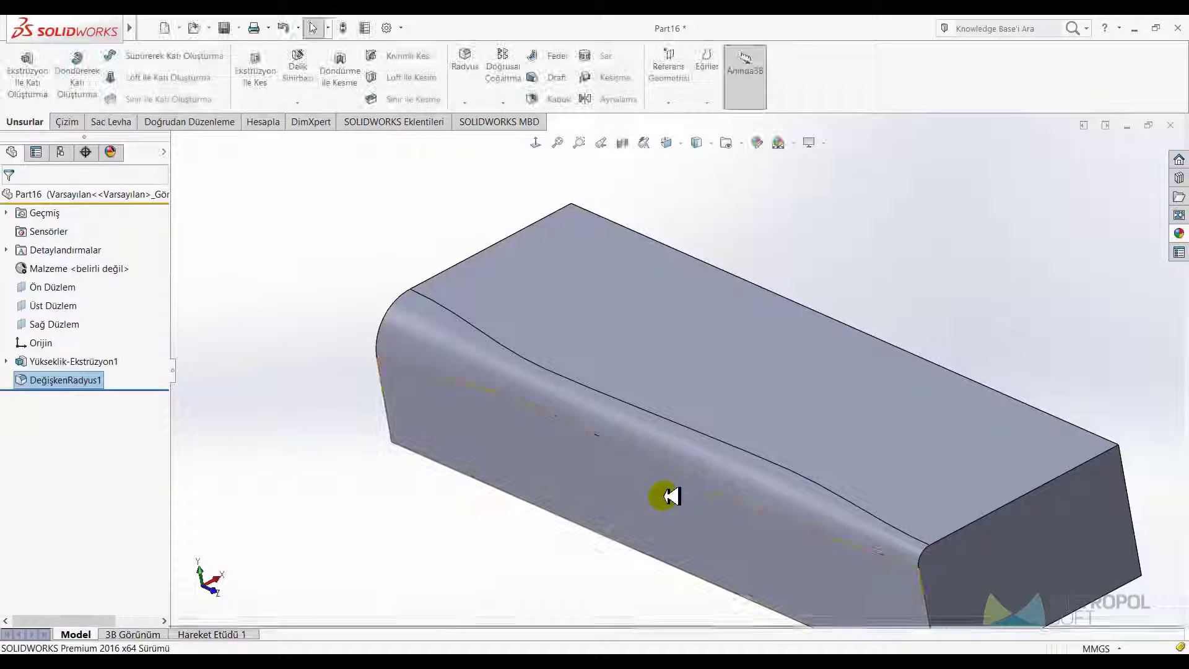
- Inspect the finished variable fillet, reopen it for editing, and cancel without changes
{"action": "mouse_move", "coordinate": [662, 493]}
{"action": "middle_mouse_down"}
{"action": "mouse_move", "coordinate": [597, 385]}
{"action": "mouse_move", "coordinate": [607, 411]}
{"action": "mouse_move", "coordinate": [629, 419]}
{"action": "mouse_move", "coordinate": [405, 427]}
{"action": "middle_mouse_up"}
{"action": "left_click", "coordinate": [20, 379]}
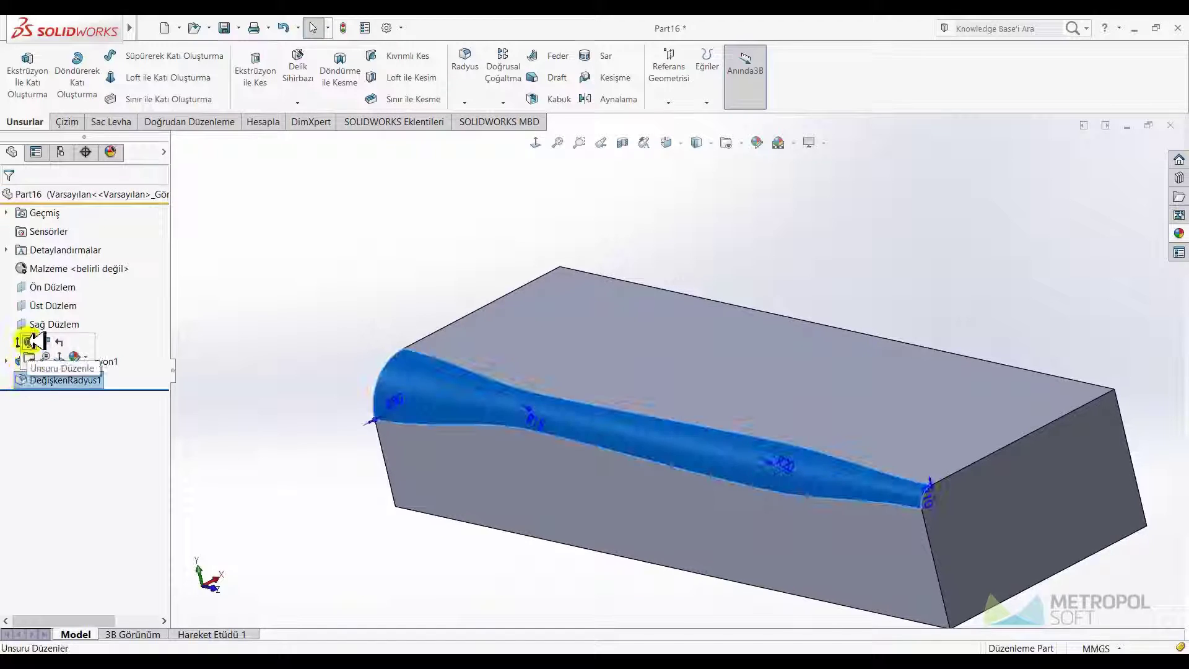
{"action": "double_click", "coordinate": [576, 411]}
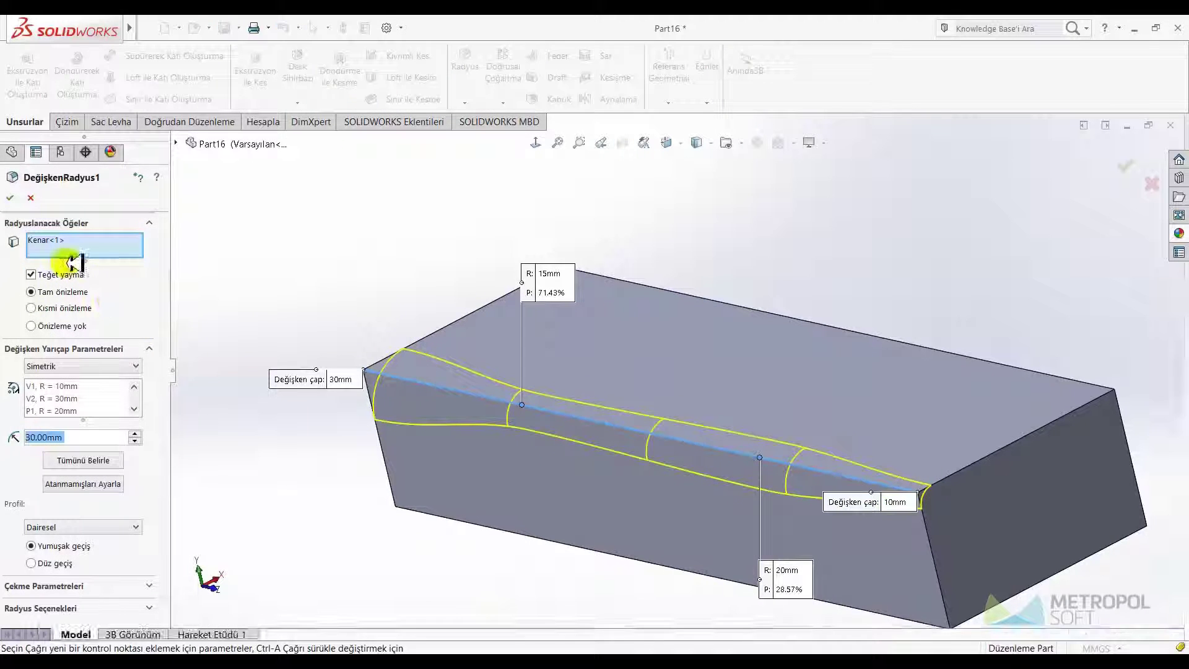
{"action": "left_click", "coordinate": [31, 198]}
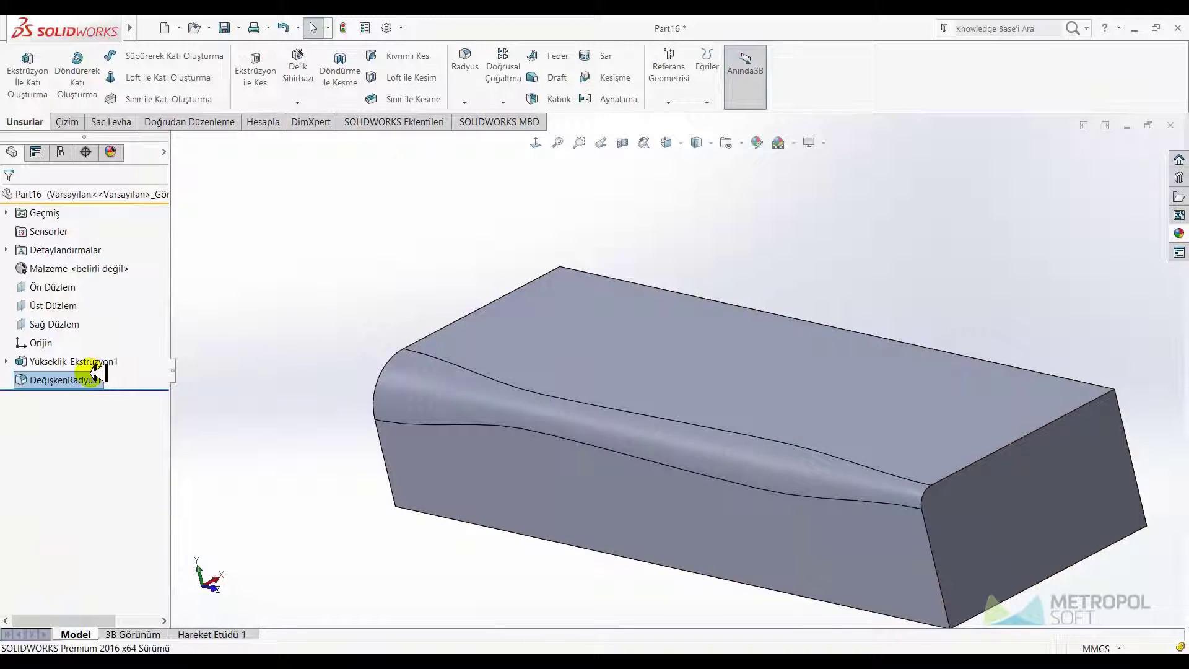
- Start a face fillet and pick the block's end face as Face Set 1
{"action": "left_click", "coordinate": [468, 73]}
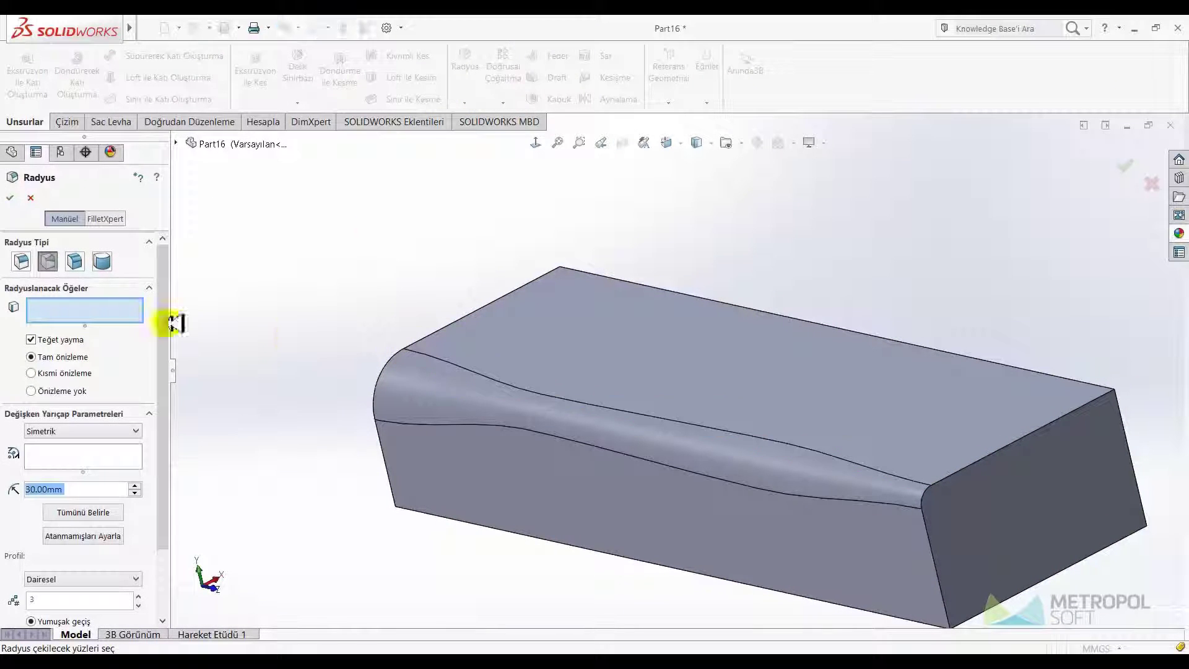
{"action": "left_click", "coordinate": [75, 260]}
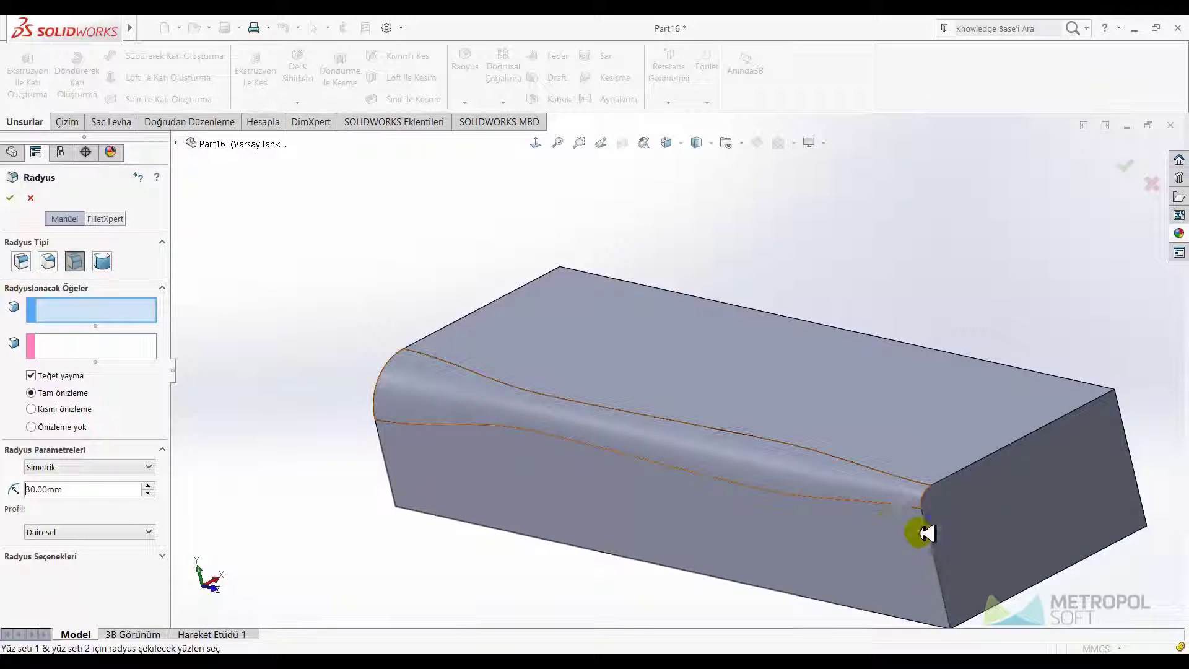
{"action": "mouse_move", "coordinate": [1025, 518]}
{"action": "middle_mouse_down"}
{"action": "mouse_move", "coordinate": [884, 524]}
{"action": "mouse_move", "coordinate": [624, 505]}
{"action": "middle_mouse_up"}
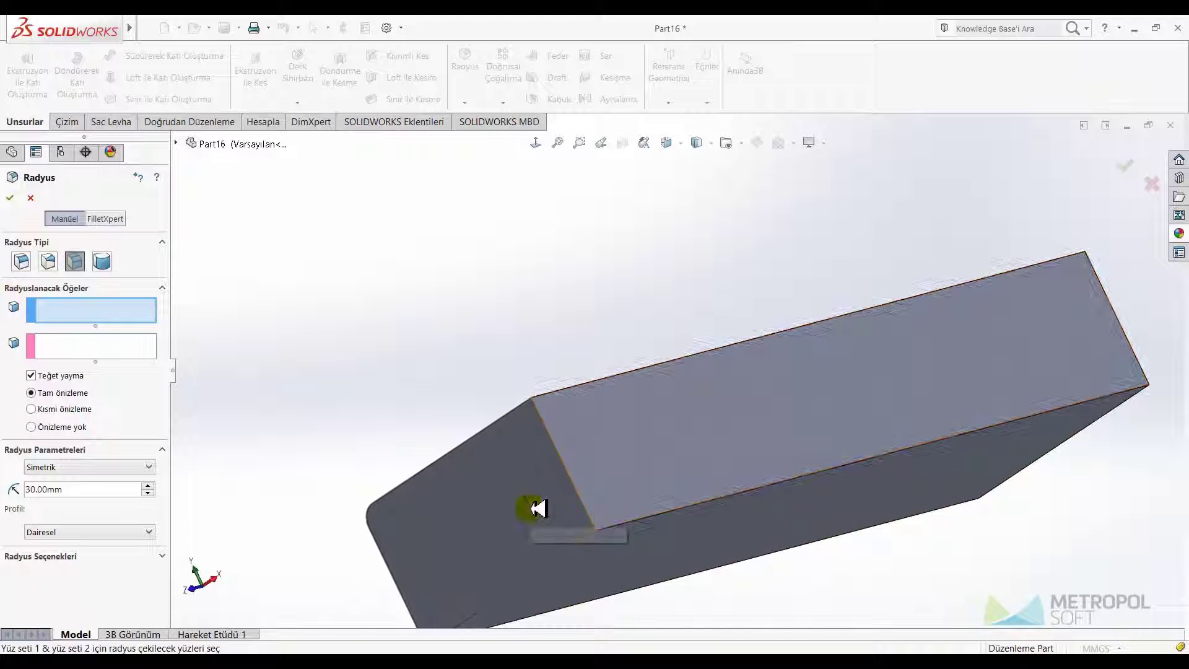
{"action": "left_click", "coordinate": [530, 509]}
{"action": "right_click", "coordinate": [574, 486]}
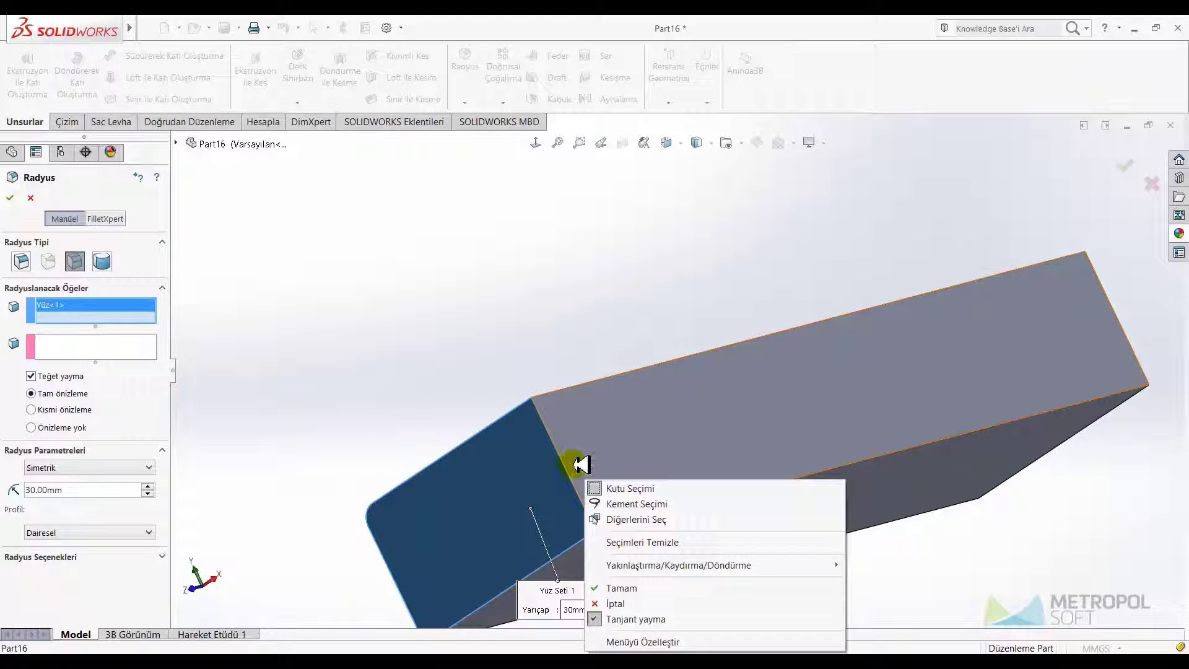
{"action": "left_click", "coordinate": [111, 350]}
- Pick the top face as Face Set 2, set an 80 mm radius and accept
{"action": "left_click", "coordinate": [632, 412]}
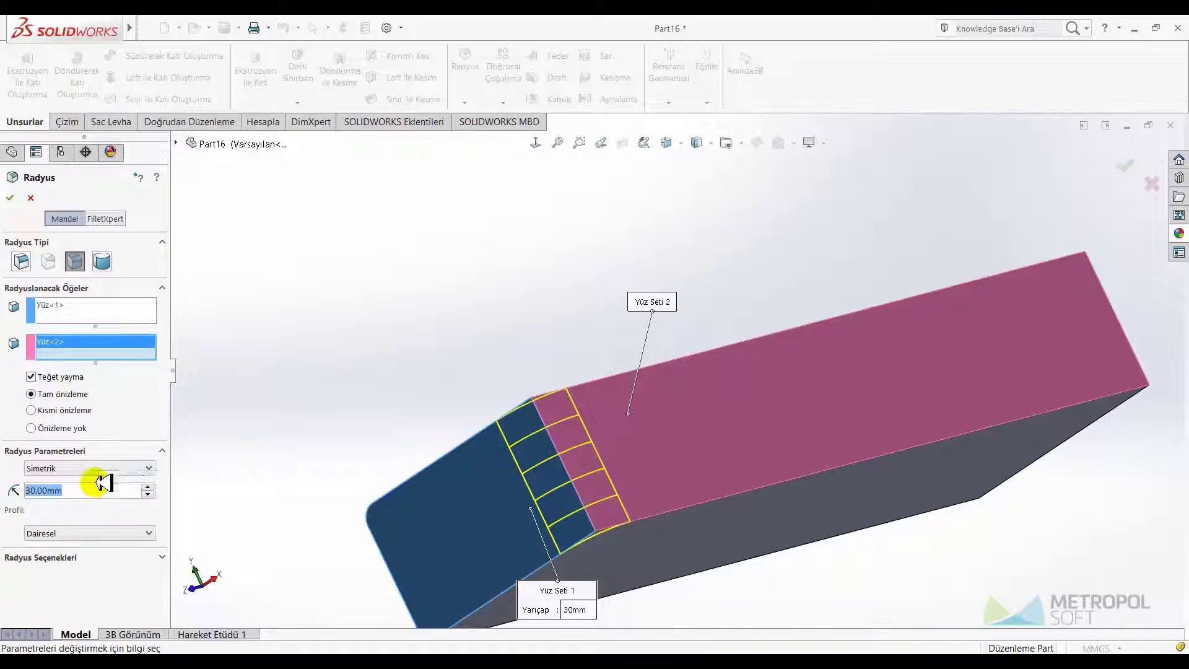
{"action": "scroll", "coordinate": [111, 472], "scroll_direction": "up", "scroll_amount": 1}
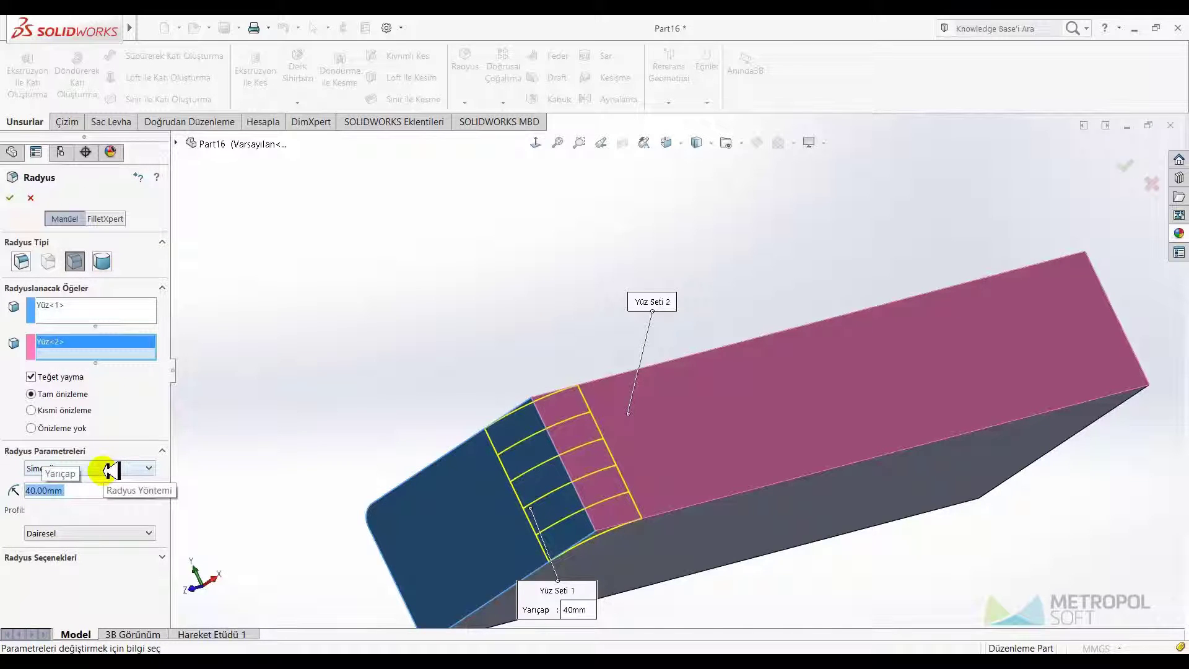
{"action": "type", "text": "80"}
{"action": "key", "text": "Return"}
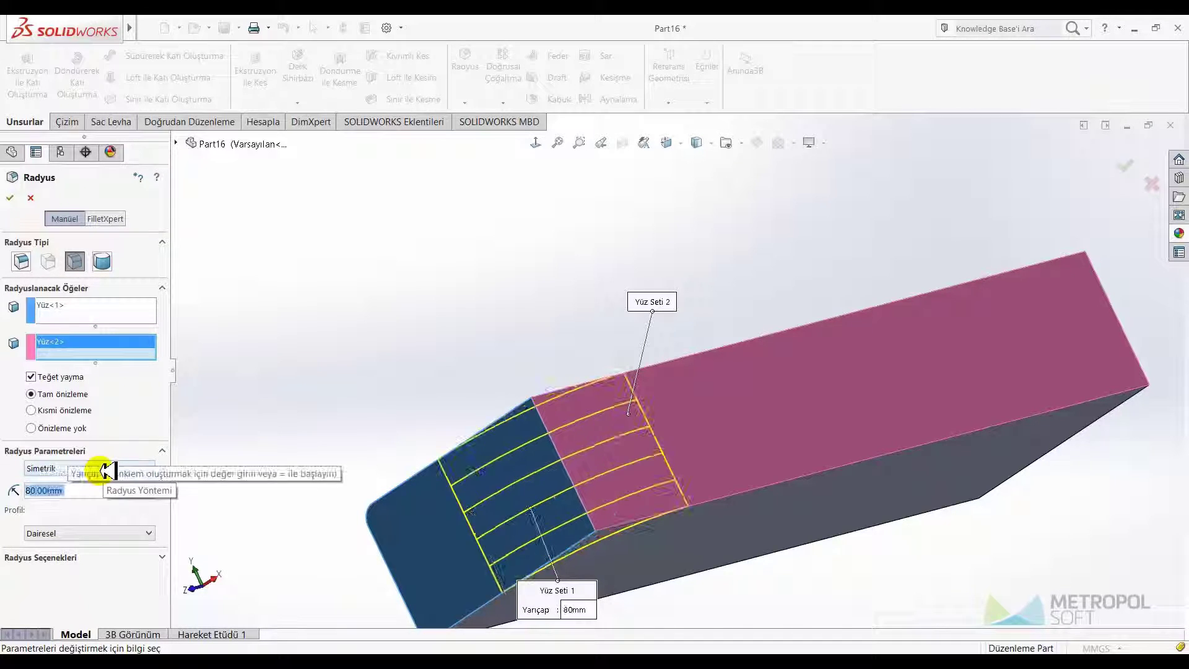
{"action": "left_click", "coordinate": [9, 195]}
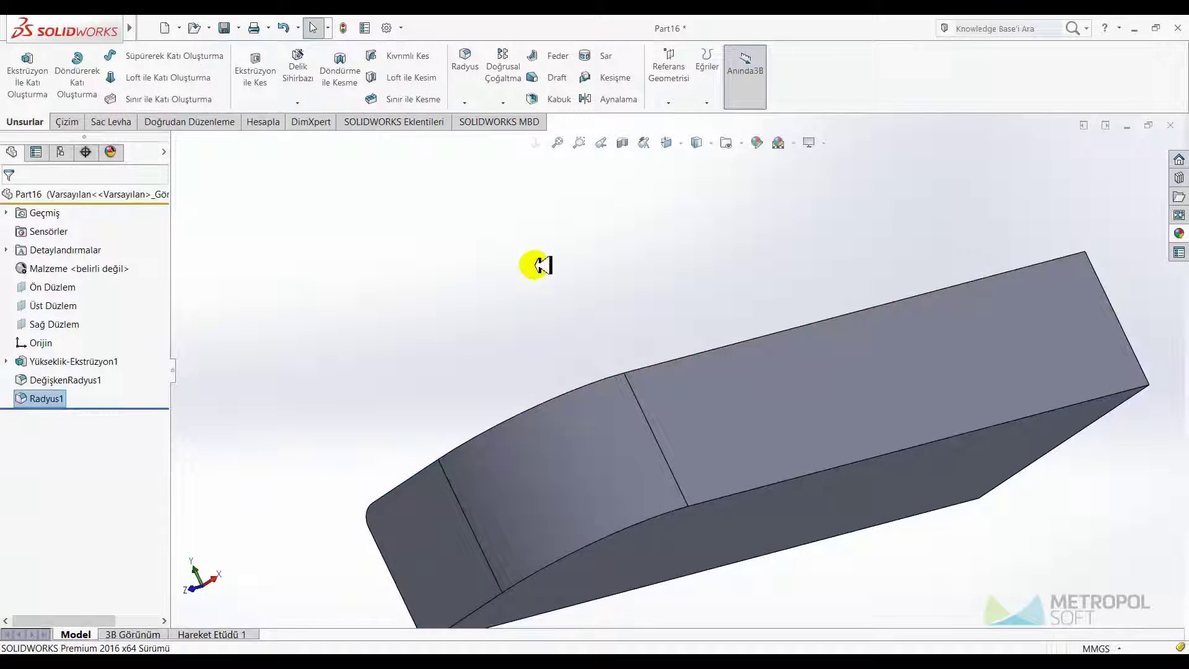
- Start a full-round fillet and pick the front face as the first side face
{"action": "mouse_move", "coordinate": [542, 265]}
{"action": "middle_mouse_down"}
{"action": "mouse_move", "coordinate": [650, 329]}
{"action": "mouse_move", "coordinate": [629, 284]}
{"action": "middle_mouse_up"}
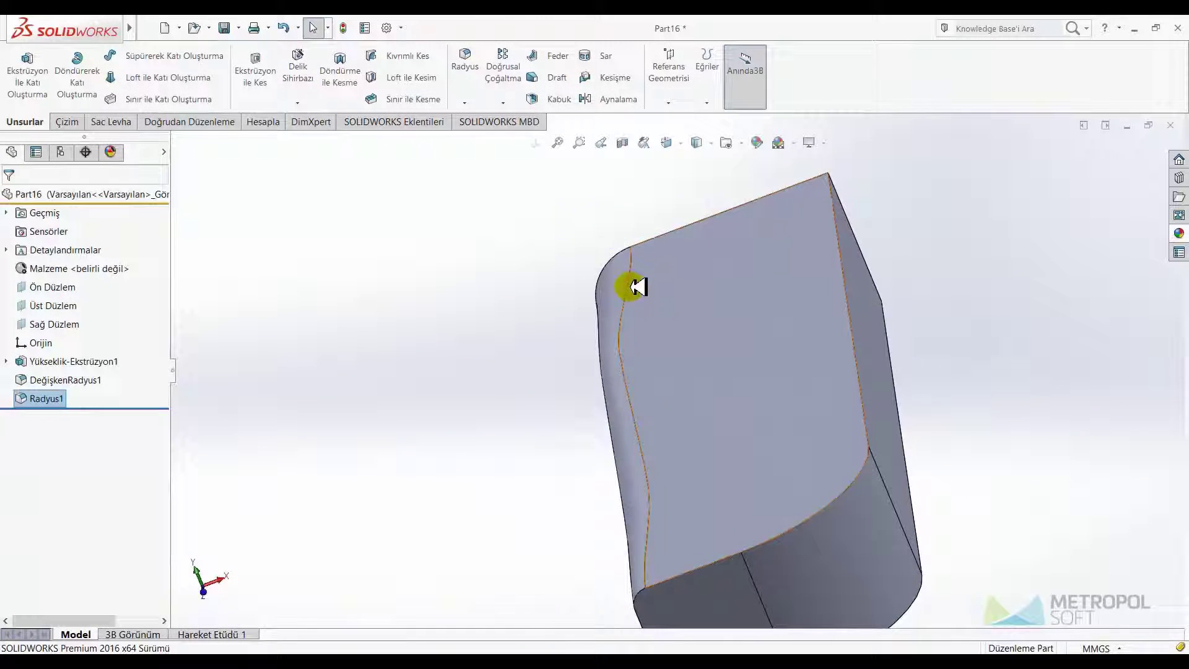
{"action": "left_click", "coordinate": [466, 68]}
{"action": "left_click", "coordinate": [103, 260]}
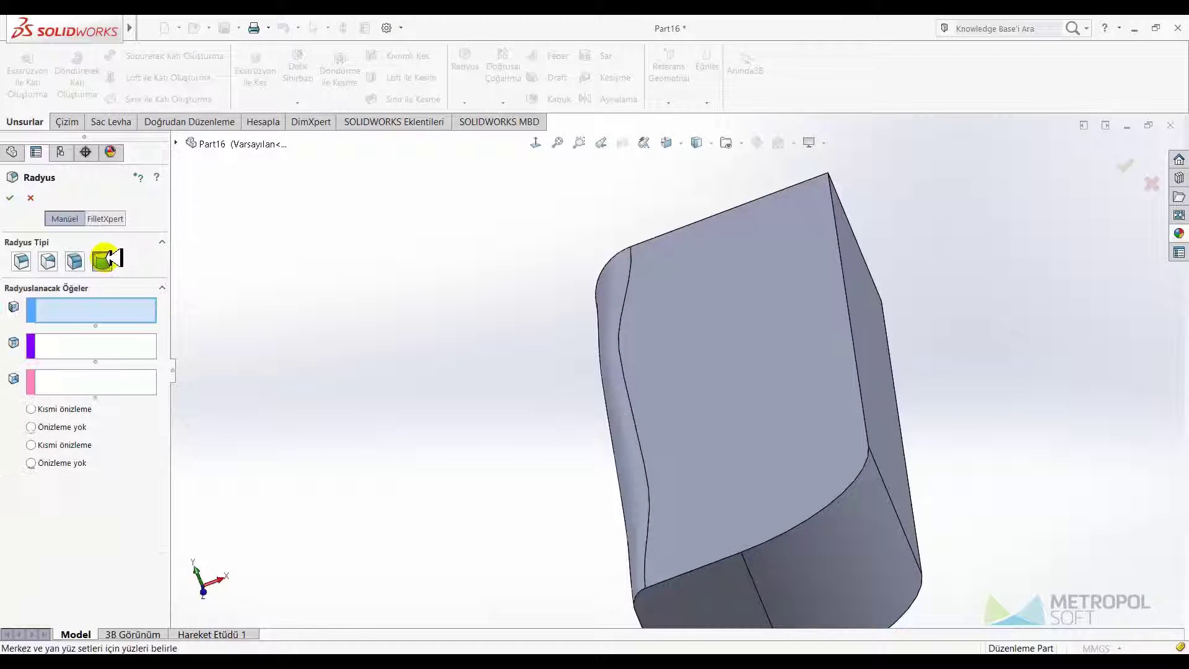
{"action": "mouse_move", "coordinate": [562, 326]}
{"action": "middle_mouse_down"}
{"action": "mouse_move", "coordinate": [677, 233]}
{"action": "mouse_move", "coordinate": [818, 270]}
{"action": "mouse_move", "coordinate": [831, 398]}
{"action": "mouse_move", "coordinate": [817, 146]}
{"action": "mouse_move", "coordinate": [465, 510]}
{"action": "middle_mouse_up"}
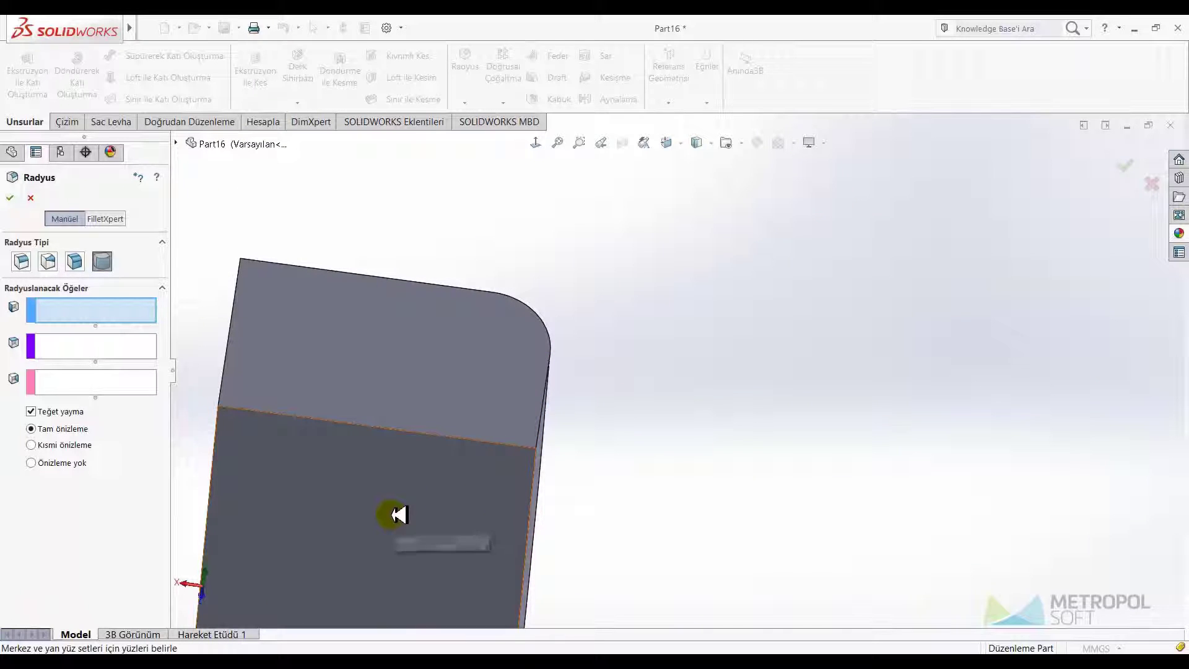
{"action": "left_click", "coordinate": [393, 512]}
- Pick the top face as centre and the opposite side face, then inspect the round
{"action": "left_click", "coordinate": [406, 396]}
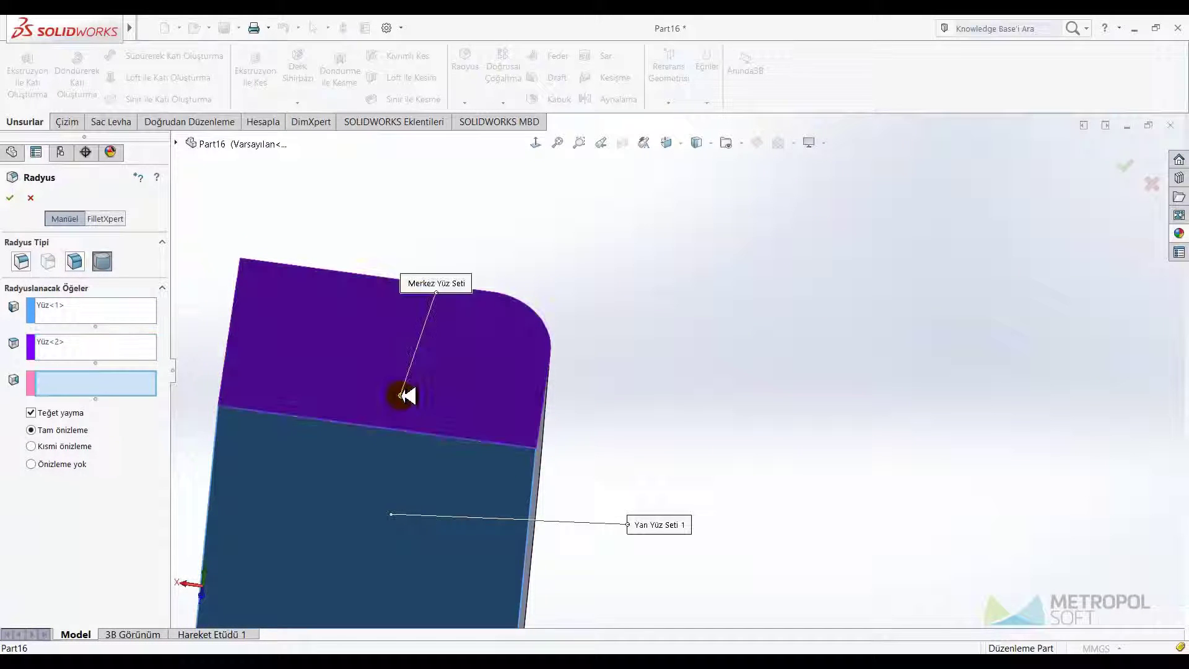
{"action": "mouse_move", "coordinate": [405, 395]}
{"action": "middle_mouse_down"}
{"action": "mouse_move", "coordinate": [379, 504]}
{"action": "mouse_move", "coordinate": [390, 561]}
{"action": "middle_mouse_up"}
{"action": "left_click", "coordinate": [432, 256]}
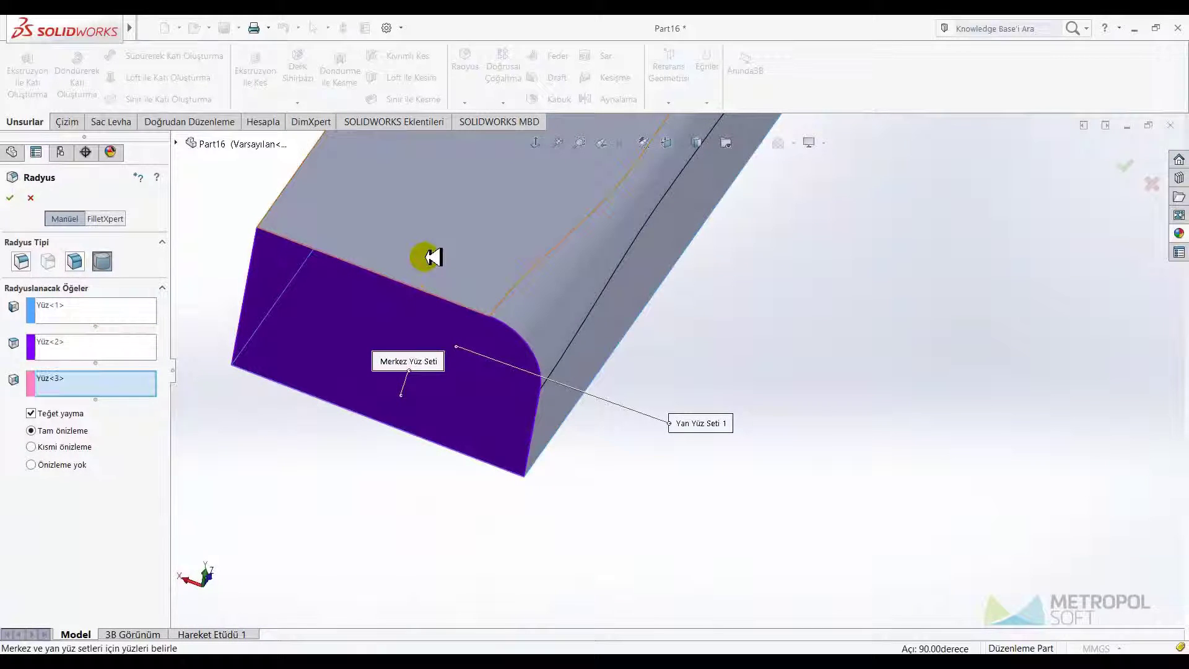
{"action": "mouse_move", "coordinate": [438, 501]}
{"action": "middle_mouse_down"}
{"action": "mouse_move", "coordinate": [512, 268]}
{"action": "mouse_move", "coordinate": [661, 234]}
{"action": "mouse_move", "coordinate": [700, 411]}
{"action": "mouse_move", "coordinate": [655, 437]}
{"action": "mouse_move", "coordinate": [334, 392]}
{"action": "middle_mouse_up"}
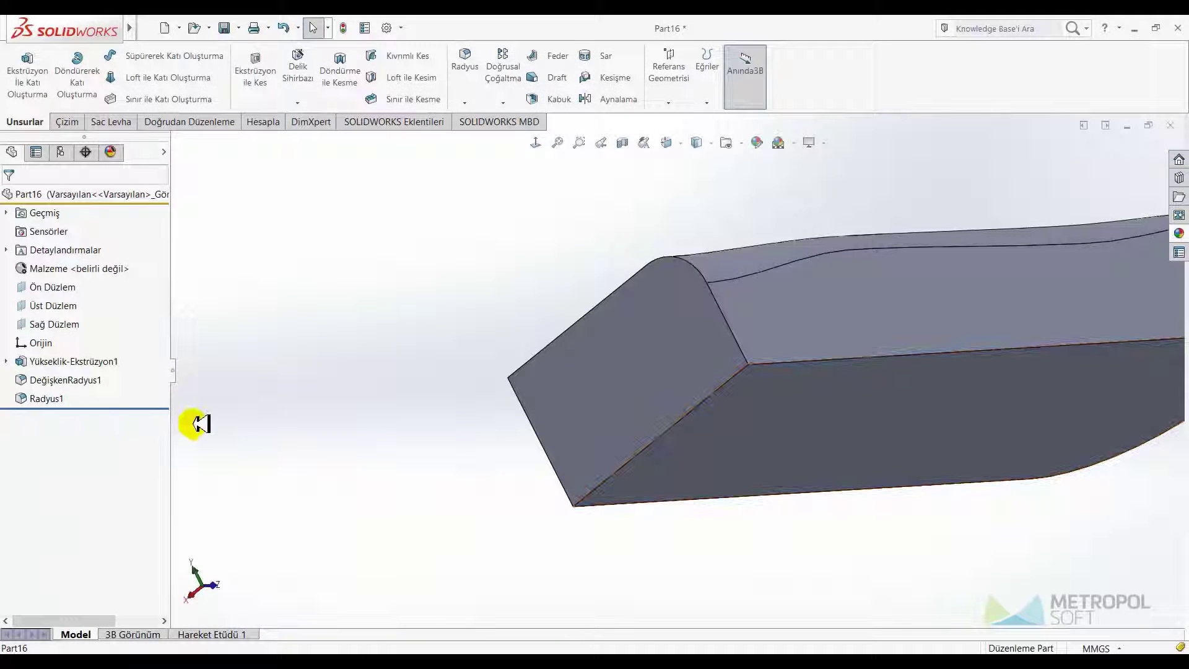
{"action": "mouse_move", "coordinate": [192, 421]}
{"action": "middle_mouse_down"}
{"action": "mouse_move", "coordinate": [557, 443]}
{"action": "mouse_move", "coordinate": [608, 274]}
{"action": "mouse_move", "coordinate": [743, 321]}
{"action": "mouse_move", "coordinate": [751, 427]}
{"action": "middle_mouse_up"}
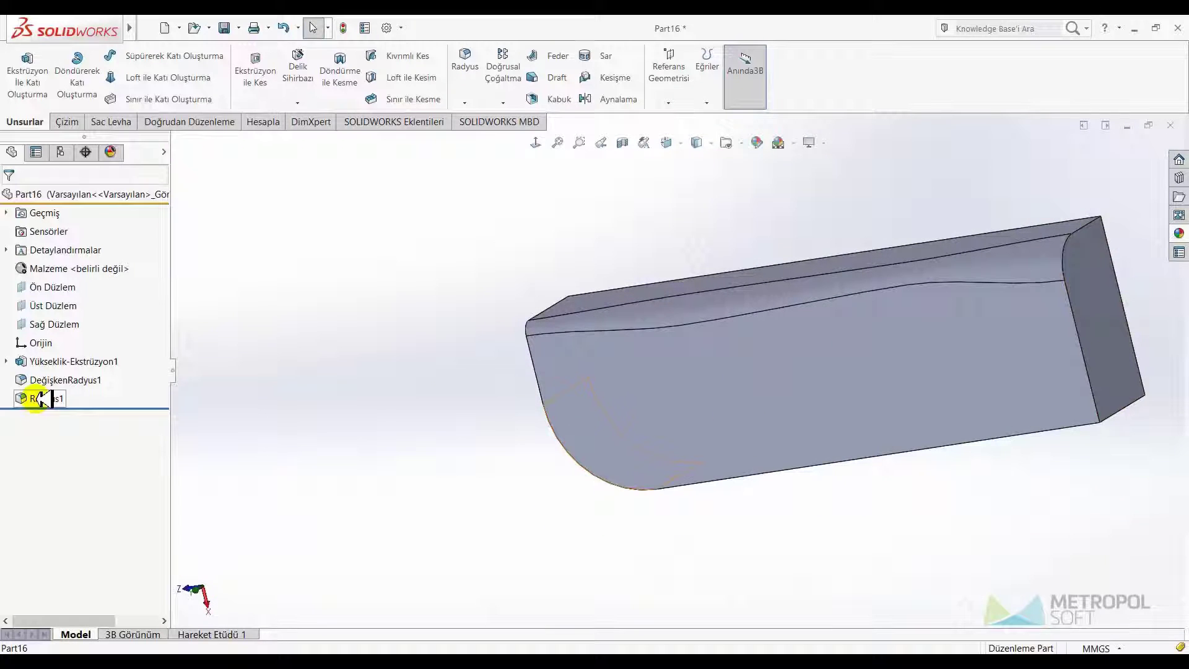
- Delete the Radyus1 fillet from the feature tree
{"action": "left_click", "coordinate": [38, 393]}
{"action": "right_click", "coordinate": [39, 393]}
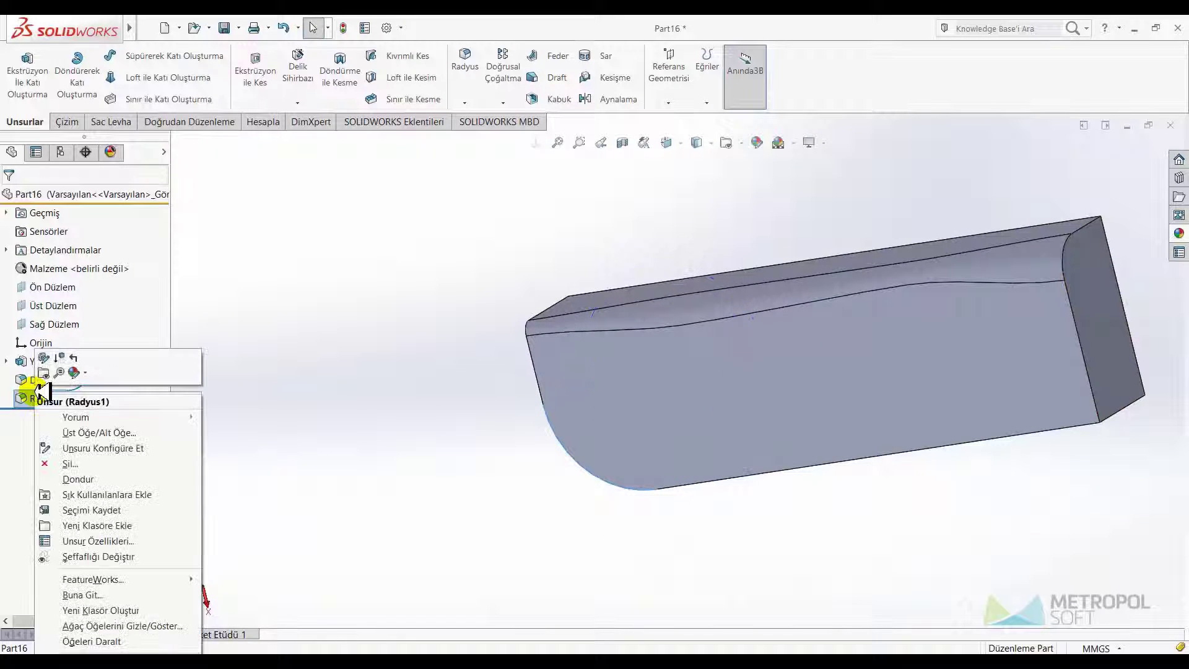
{"action": "left_click", "coordinate": [58, 451]}
{"action": "key", "text": "Delete"}
{"action": "left_click", "coordinate": [661, 260]}
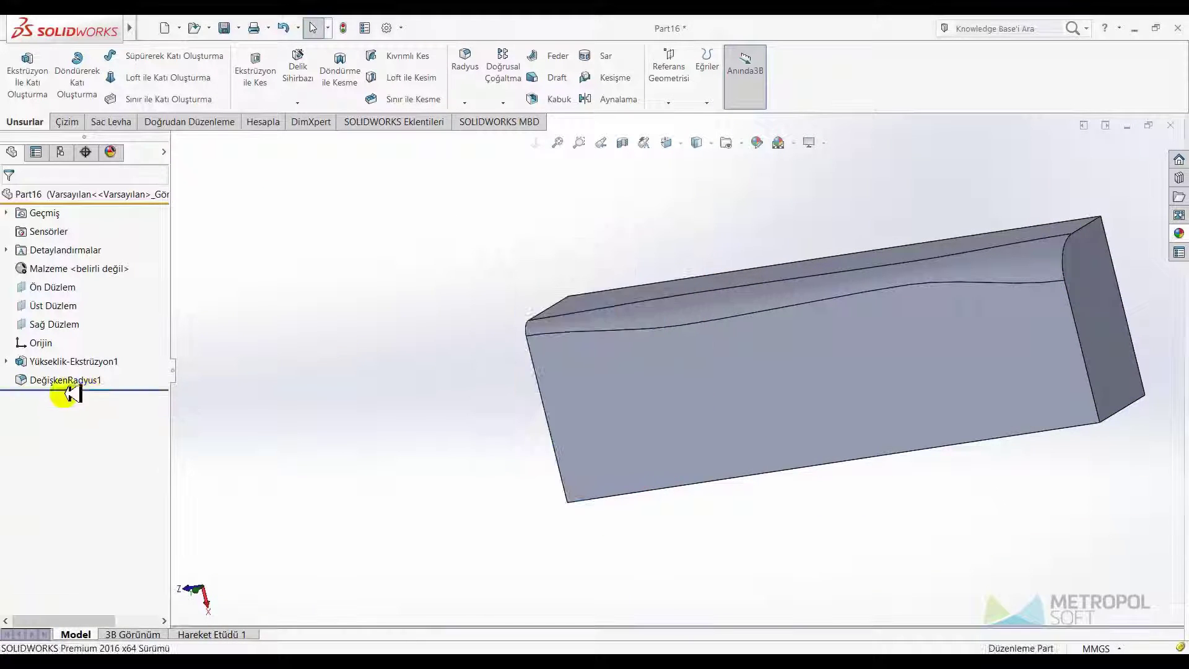
- Delete the DeğişkenRadyus1 variable fillet, leaving the plain block
{"action": "left_click", "coordinate": [68, 383]}
{"action": "right_click", "coordinate": [72, 384]}
{"action": "left_click", "coordinate": [102, 451]}
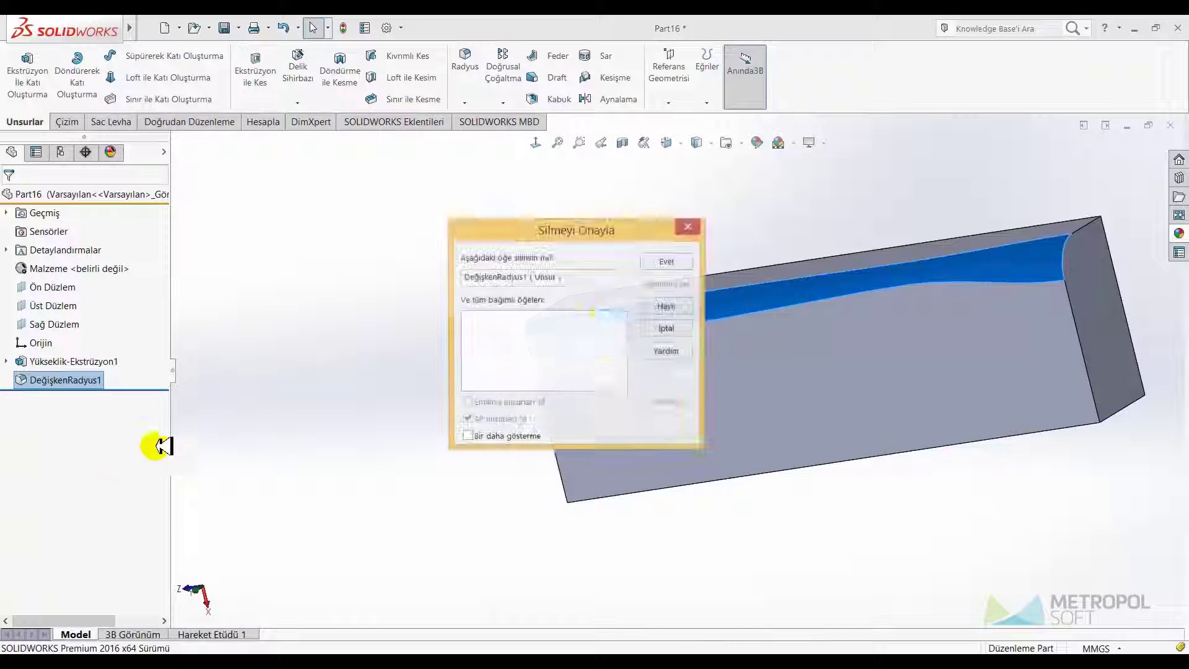
{"action": "left_click", "coordinate": [666, 261]}
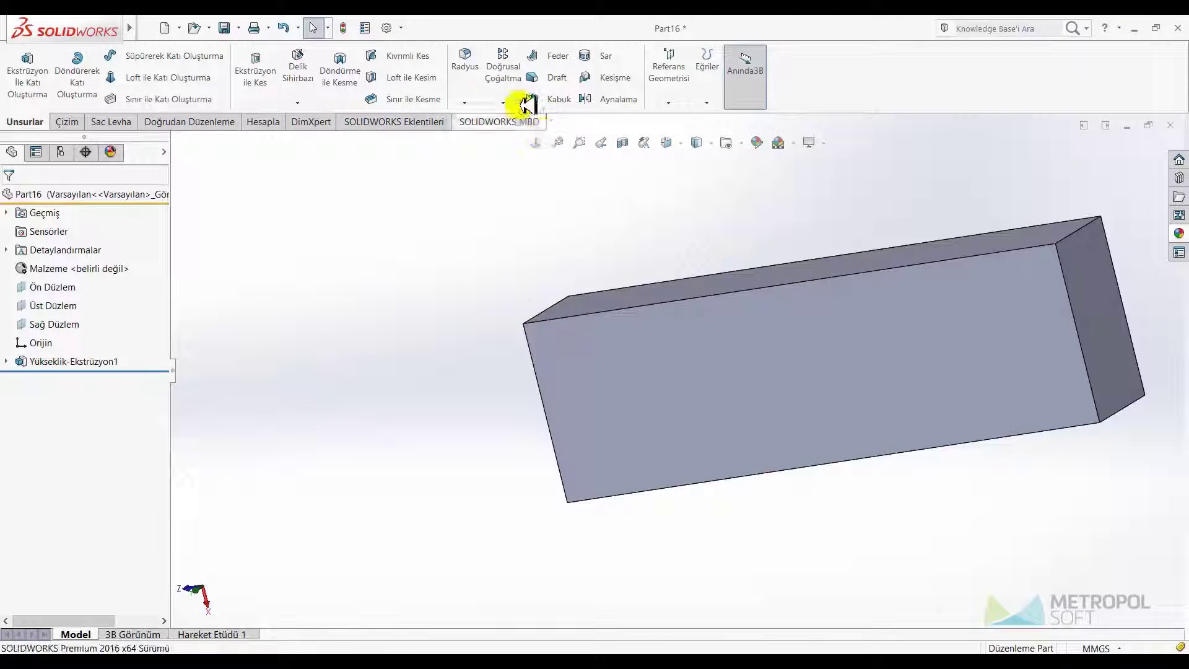
- Add full-round fillet Radyus4 across one end's side, end and opposite side faces
{"action": "left_click", "coordinate": [475, 65]}
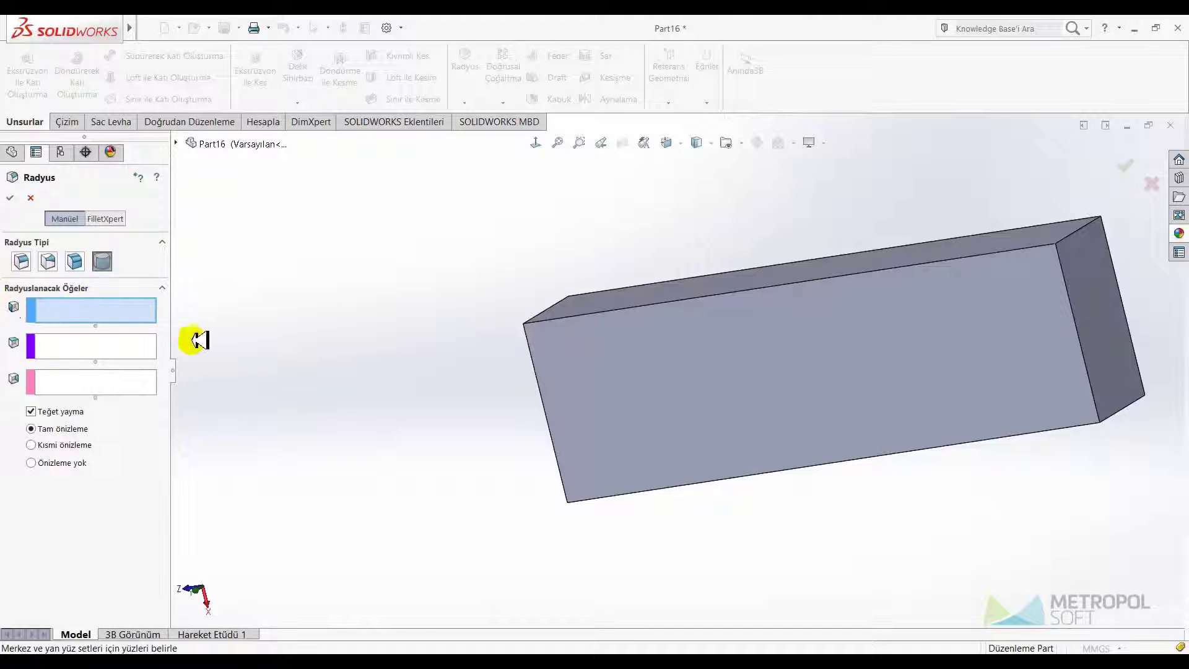
{"action": "mouse_move", "coordinate": [716, 308]}
{"action": "middle_mouse_down"}
{"action": "mouse_move", "coordinate": [610, 167]}
{"action": "mouse_move", "coordinate": [889, 277]}
{"action": "middle_mouse_up"}
{"action": "mouse_move", "coordinate": [983, 317]}
{"action": "middle_mouse_down"}
{"action": "mouse_move", "coordinate": [844, 239]}
{"action": "mouse_move", "coordinate": [786, 223]}
{"action": "mouse_move", "coordinate": [855, 265]}
{"action": "mouse_move", "coordinate": [807, 523]}
{"action": "mouse_move", "coordinate": [604, 509]}
{"action": "middle_mouse_up"}
{"action": "left_click", "coordinate": [858, 267]}
{"action": "left_click", "coordinate": [872, 195]}
{"action": "scroll", "coordinate": [854, 271], "scroll_direction": "up", "scroll_amount": 3}
{"action": "left_click", "coordinate": [604, 509]}
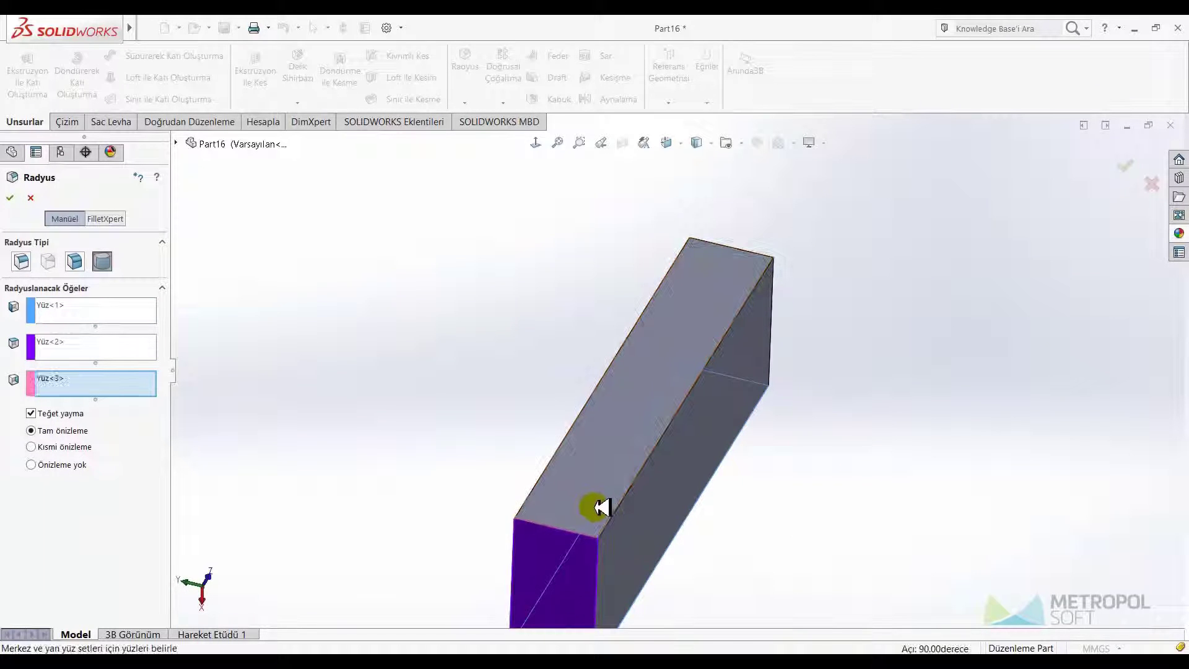
{"action": "key", "text": "Return"}
{"action": "mouse_move", "coordinate": [304, 352]}
{"action": "middle_mouse_down"}
{"action": "mouse_move", "coordinate": [494, 268]}
{"action": "mouse_move", "coordinate": [565, 196]}
{"action": "middle_mouse_up"}
{"action": "mouse_move", "coordinate": [786, 512]}
{"action": "middle_mouse_down"}
{"action": "mouse_move", "coordinate": [712, 328]}
{"action": "mouse_move", "coordinate": [658, 328]}
{"action": "mouse_move", "coordinate": [629, 392]}
{"action": "middle_mouse_up"}
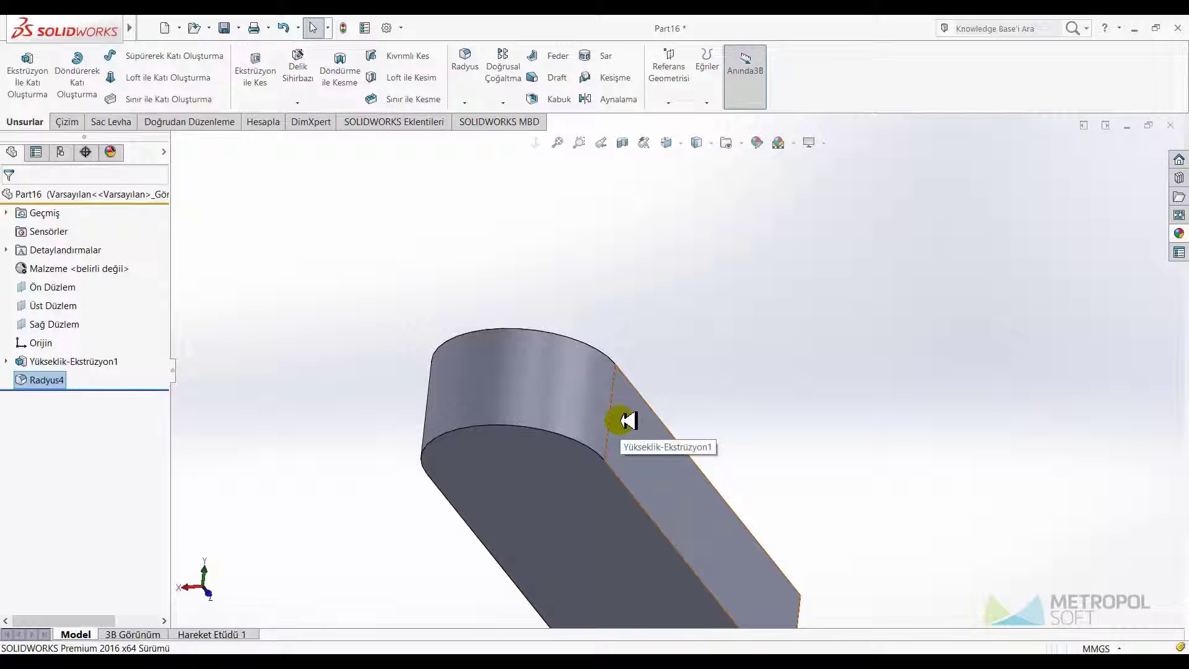
{"action": "left_click", "coordinate": [464, 103]}
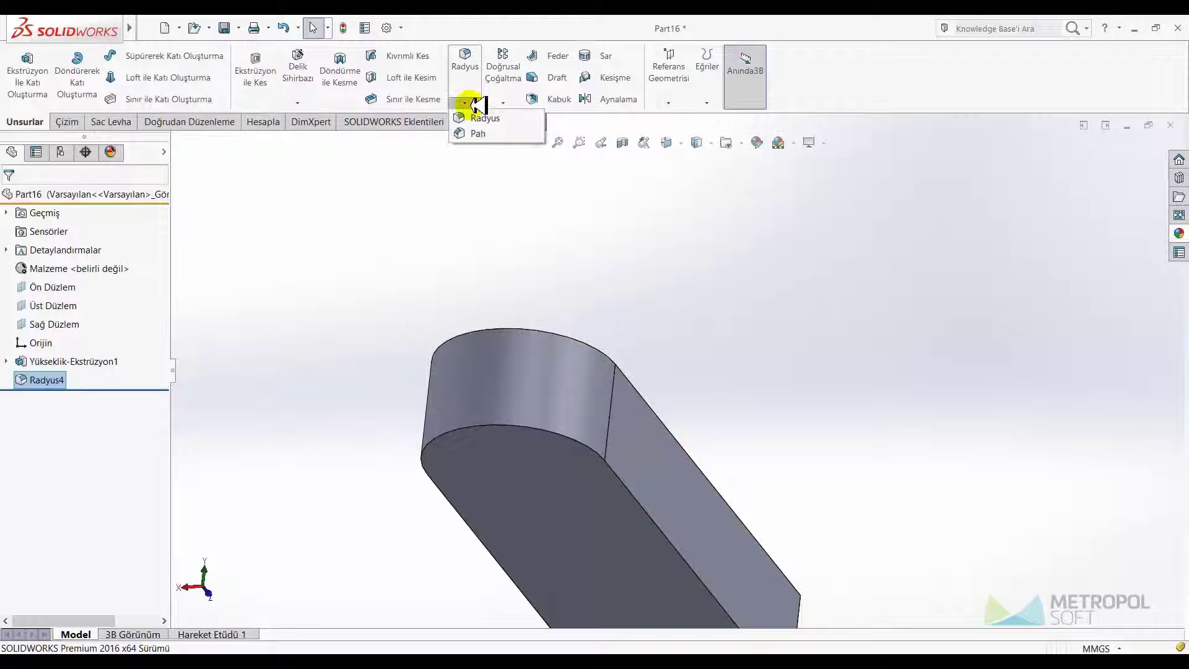
{"action": "left_click", "coordinate": [466, 130]}
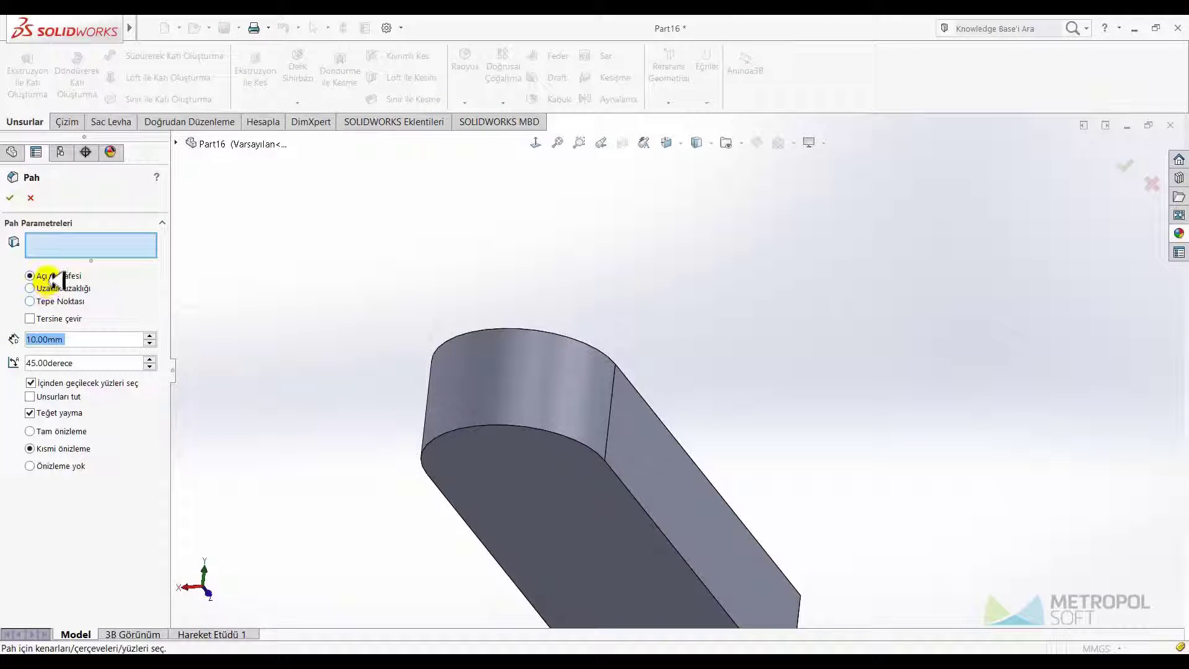
{"action": "left_click", "coordinate": [60, 288]}
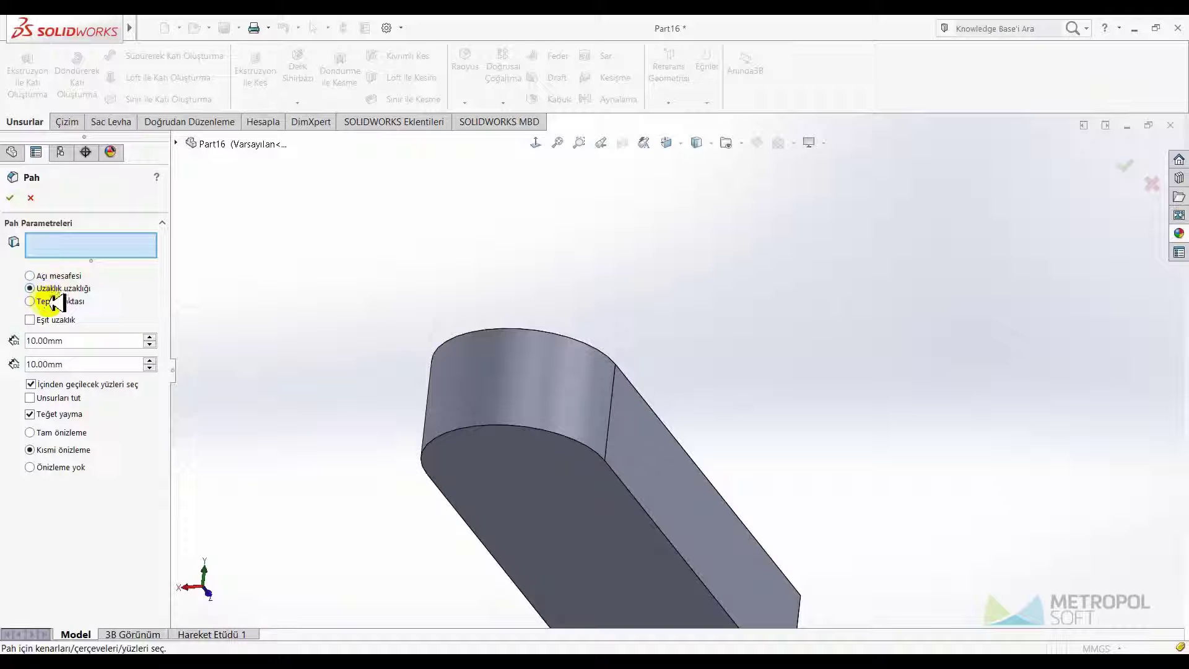
{"action": "left_click", "coordinate": [50, 300]}
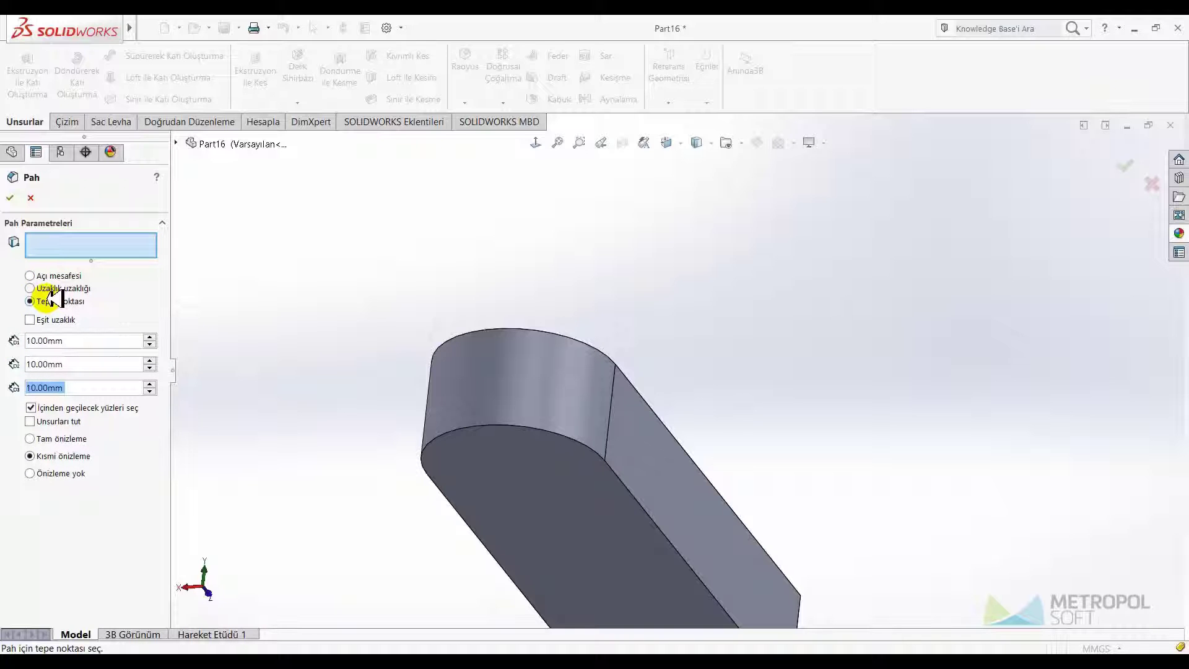
{"action": "middle_click_drag", "start_coordinate": [402, 399], "coordinate": [339, 513]}
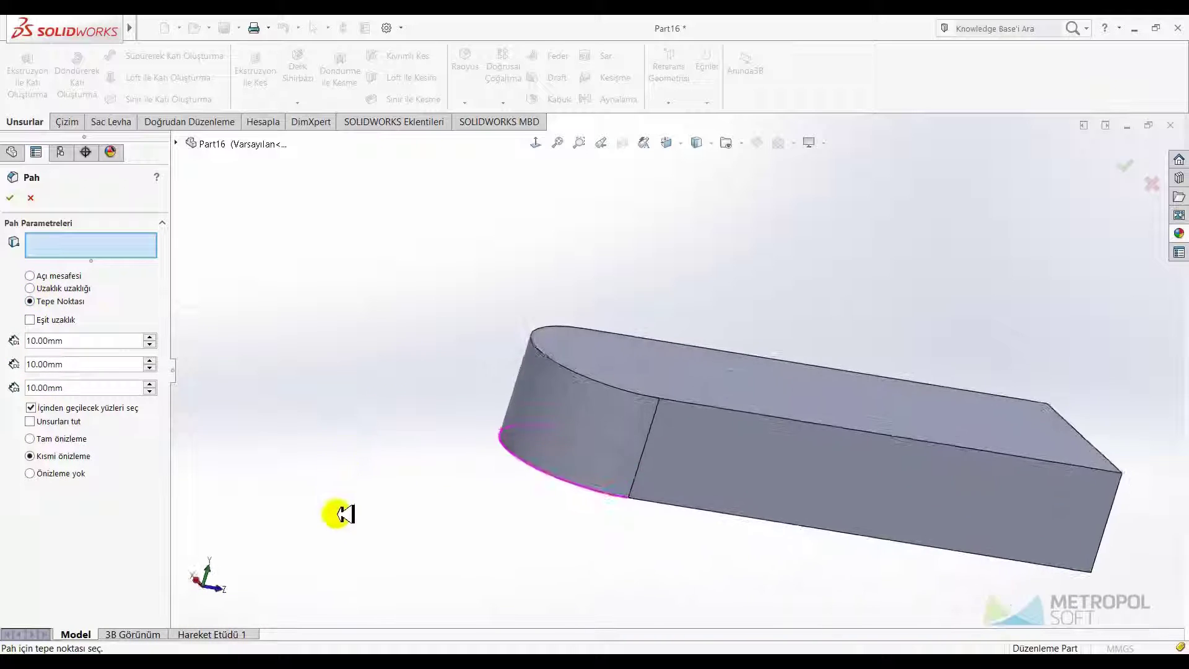
{"action": "left_click", "coordinate": [65, 276]}
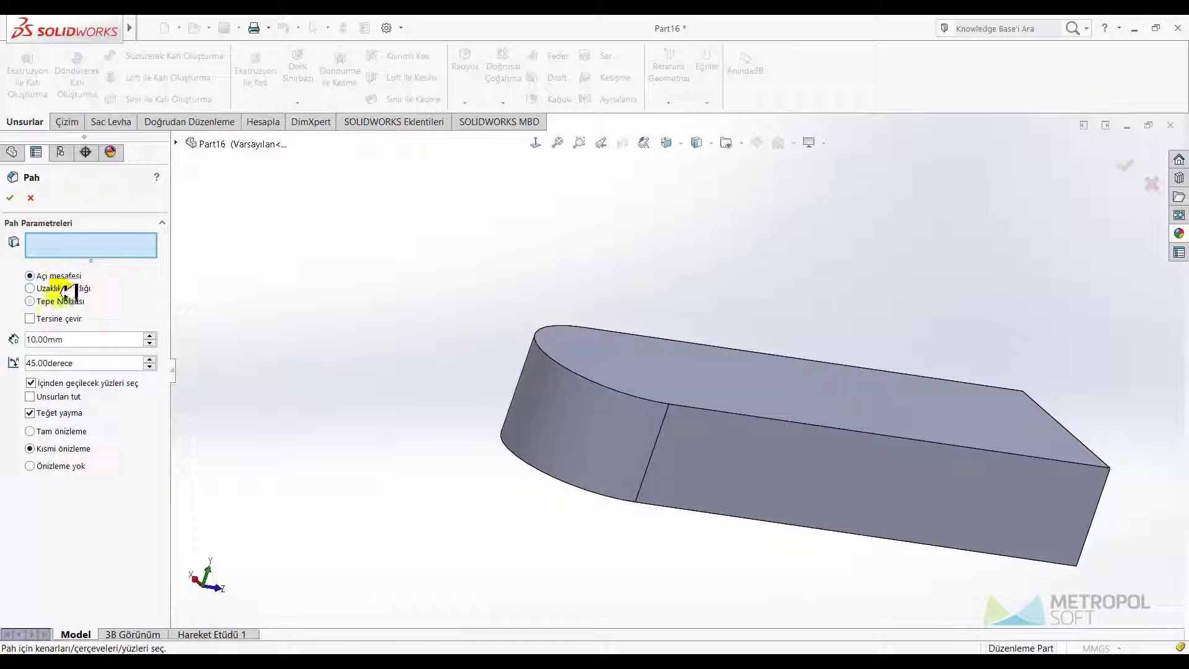
{"action": "left_click", "coordinate": [681, 403]}
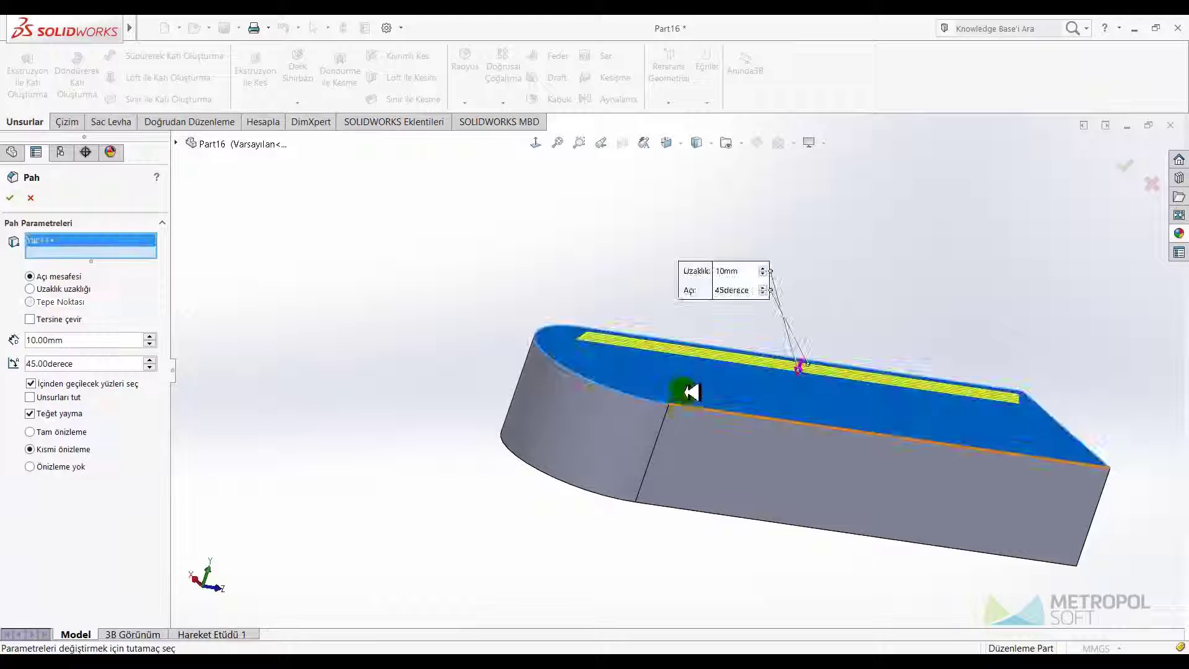
{"action": "left_click", "coordinate": [685, 391]}
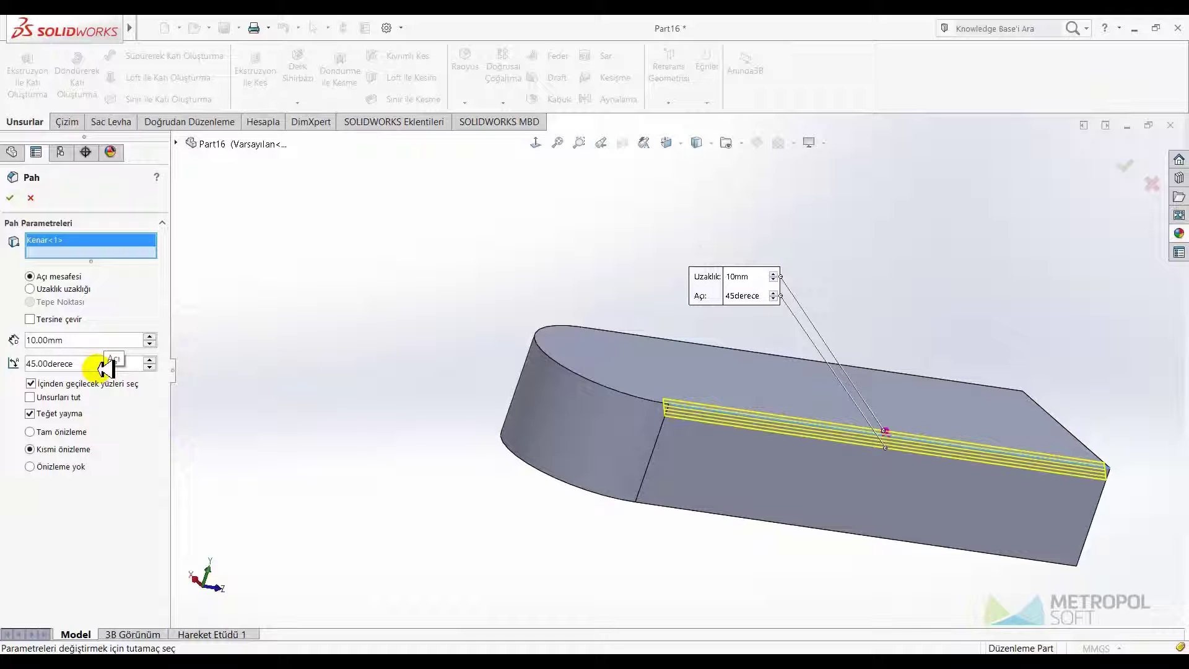
{"action": "left_click", "coordinate": [60, 288]}
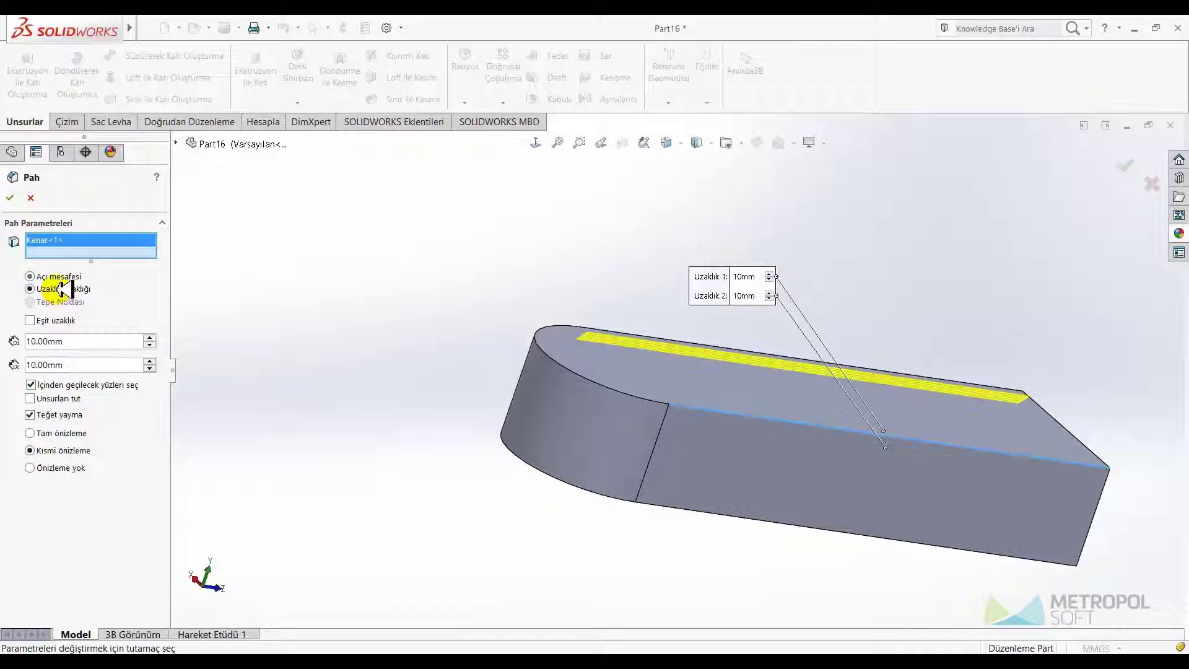
{"action": "mouse_move", "coordinate": [489, 338]}
{"action": "middle_mouse_down"}
{"action": "mouse_move", "coordinate": [692, 313]}
{"action": "mouse_move", "coordinate": [751, 417]}
{"action": "mouse_move", "coordinate": [718, 444]}
{"action": "middle_mouse_up"}
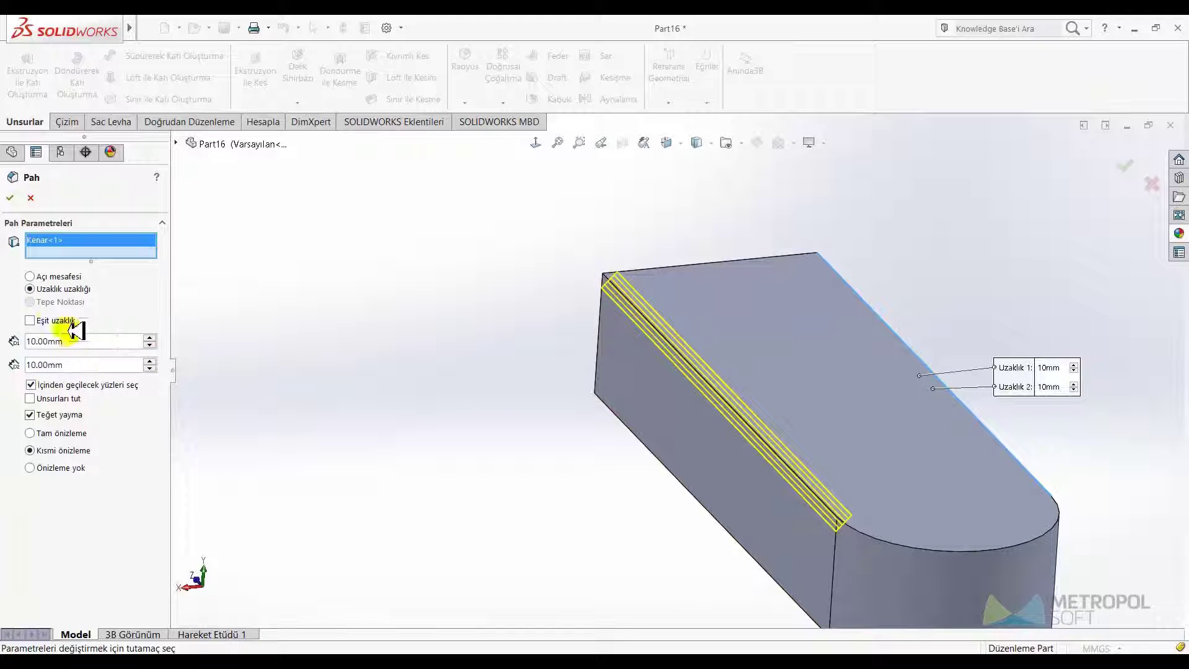
{"action": "left_click", "coordinate": [35, 320]}
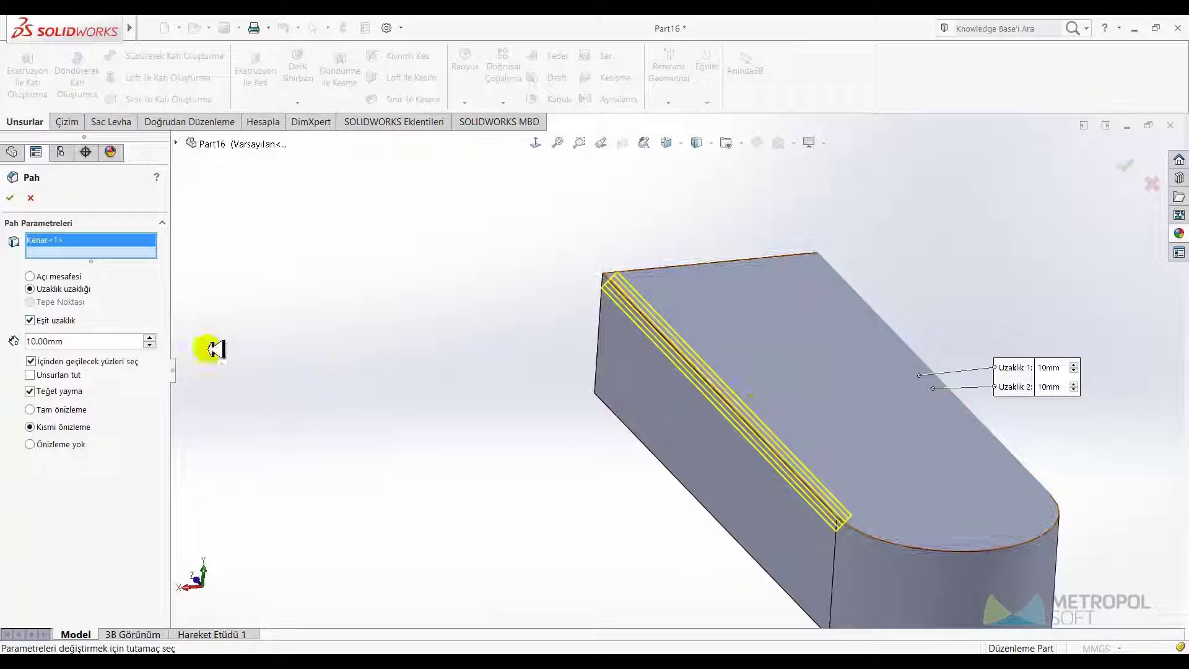
{"action": "left_click", "coordinate": [24, 196]}
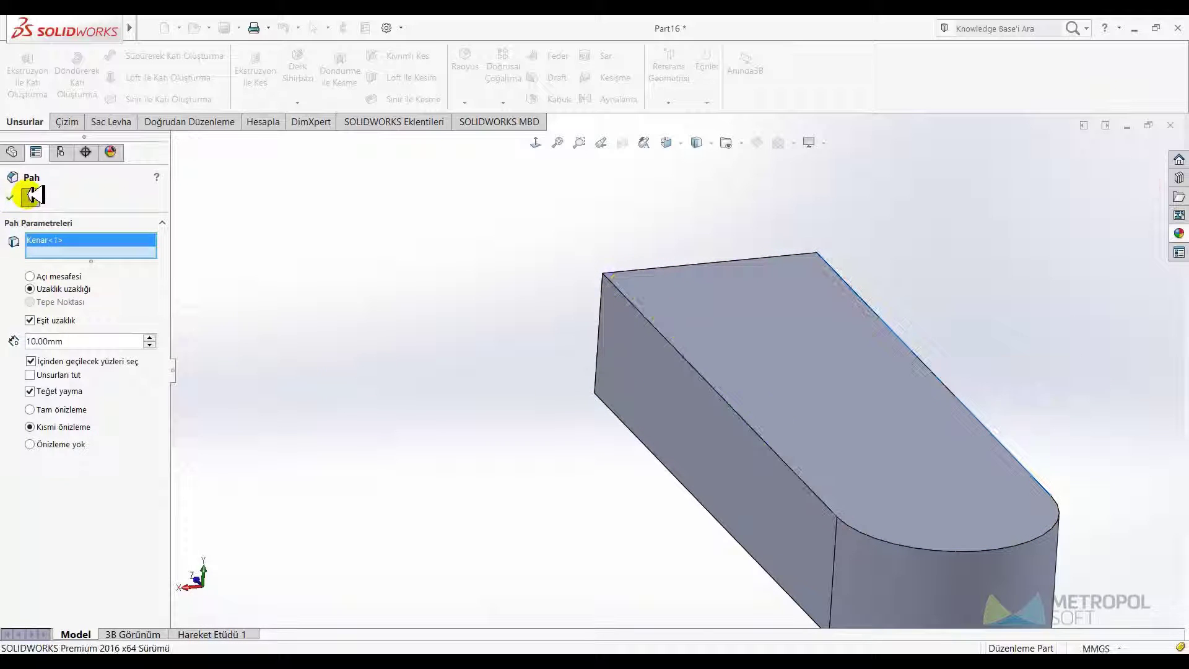
- Start a vertex-type chamfer on one corner of the block
{"action": "left_click", "coordinate": [470, 101]}
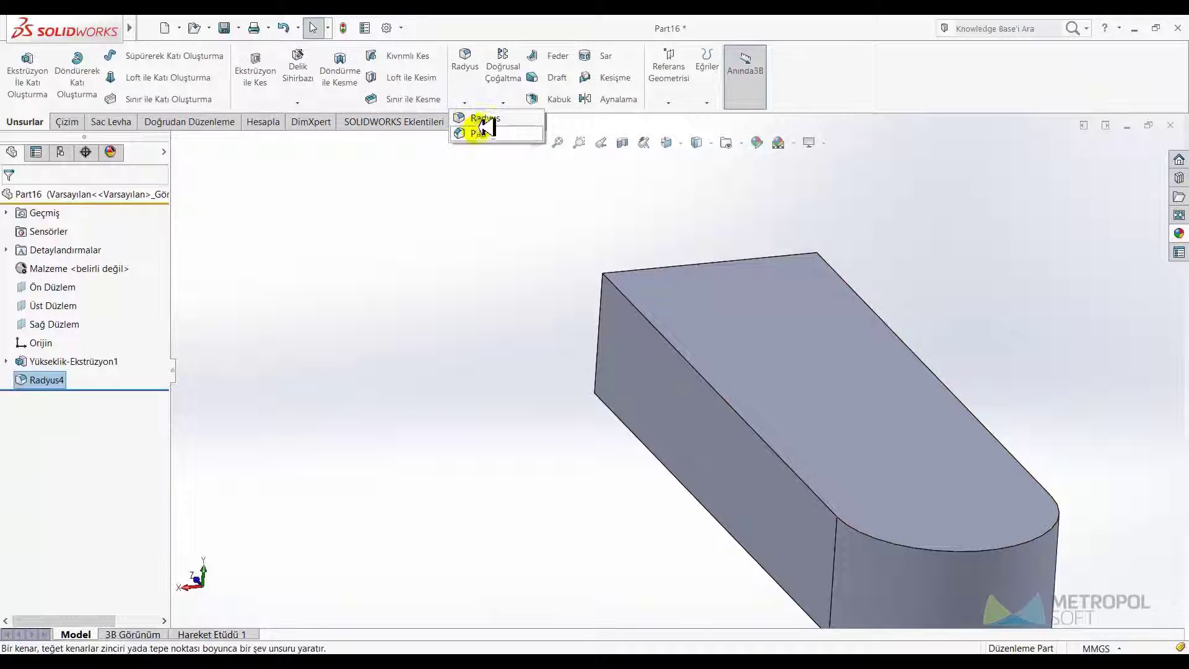
{"action": "left_click", "coordinate": [477, 131]}
{"action": "left_click", "coordinate": [64, 303]}
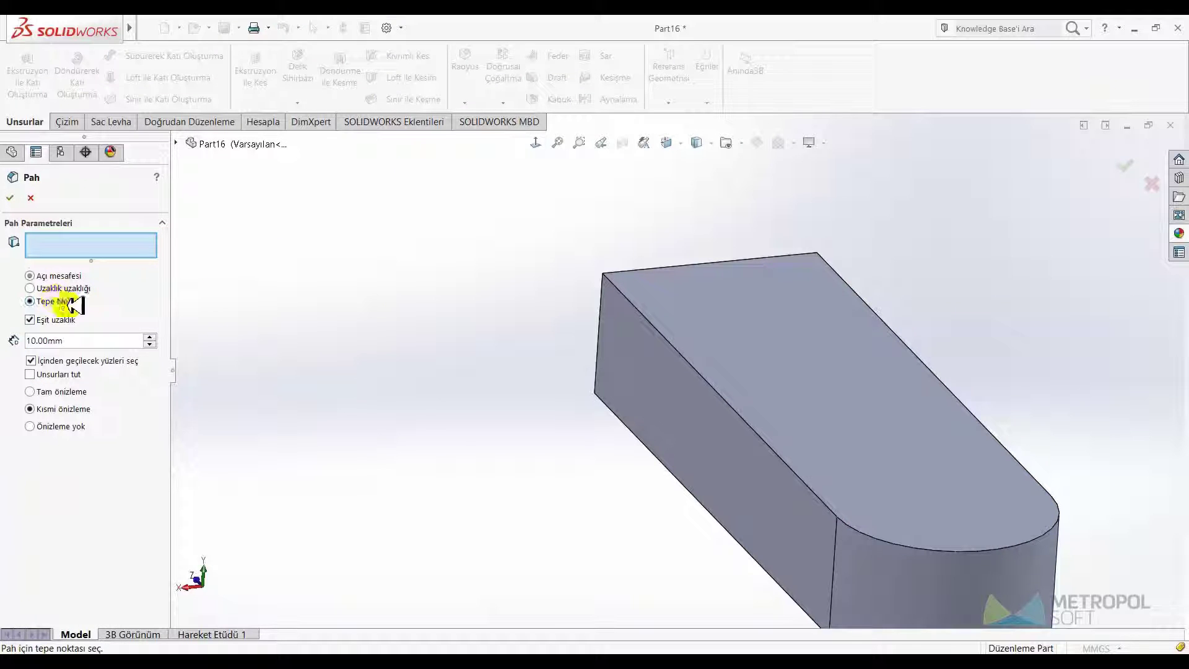
{"action": "middle_click_drag", "start_coordinate": [591, 434], "coordinate": [711, 313]}
{"action": "scroll", "coordinate": [730, 294], "scroll_direction": "down", "scroll_amount": 2}
{"action": "scroll", "coordinate": [642, 369], "scroll_direction": "down", "scroll_amount": 3}
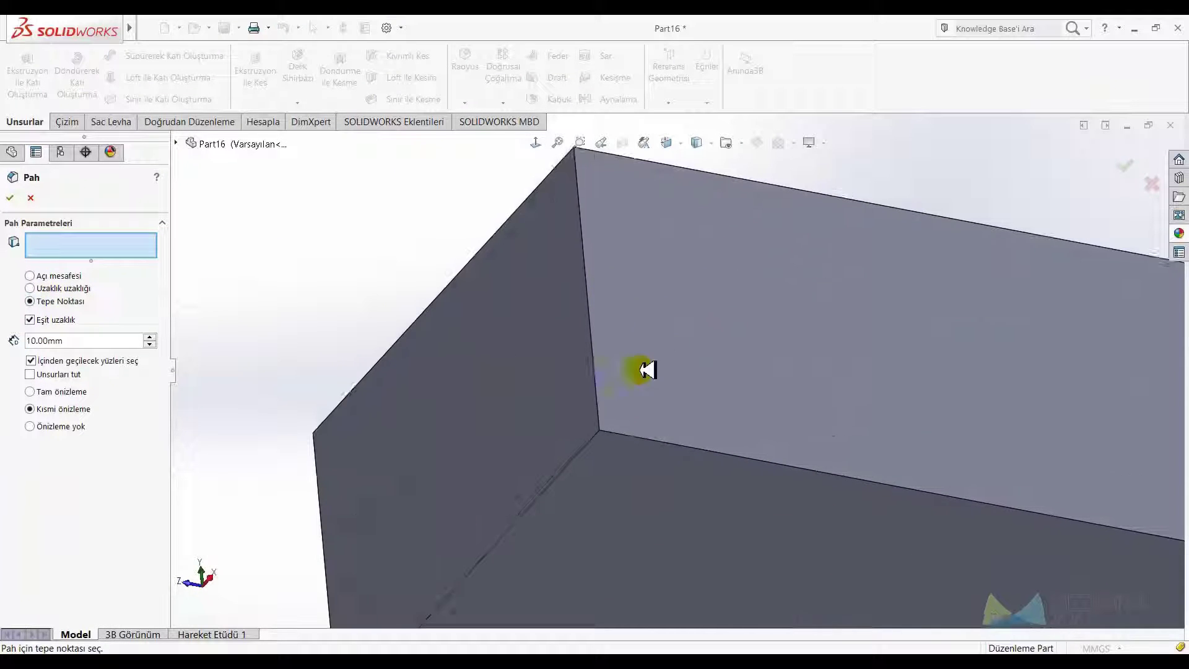
{"action": "left_click", "coordinate": [598, 428]}
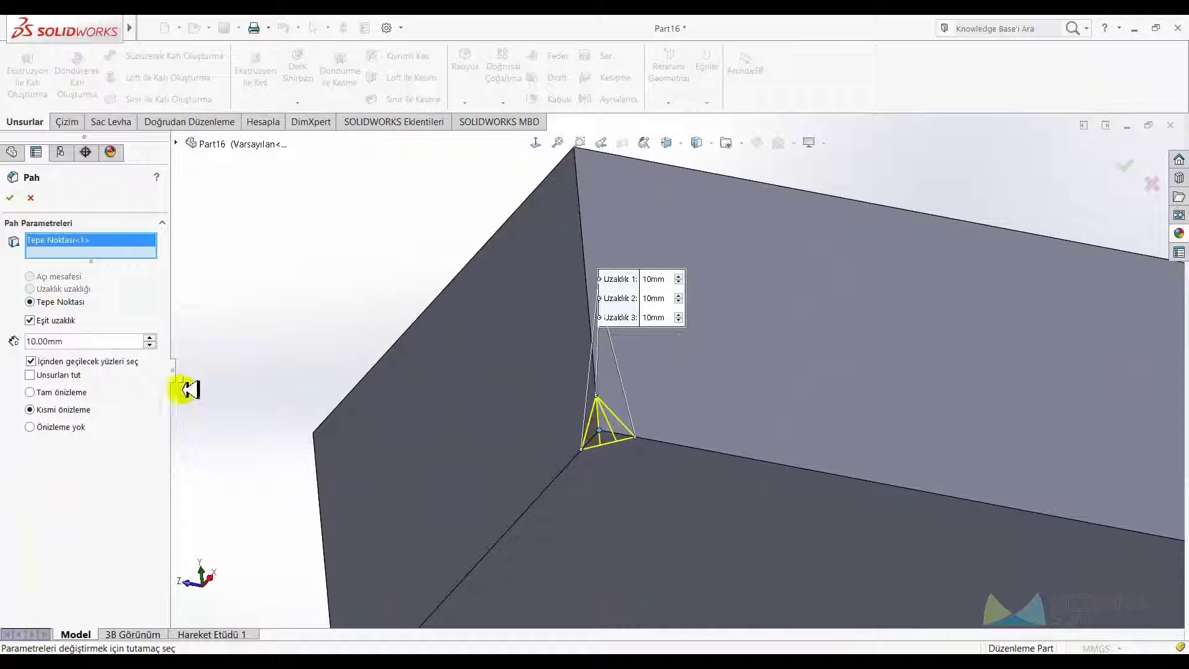
- Give the chamfer unequal distances of 40, 60 and 30 mm and apply it as Pah1
{"action": "left_click", "coordinate": [56, 320]}
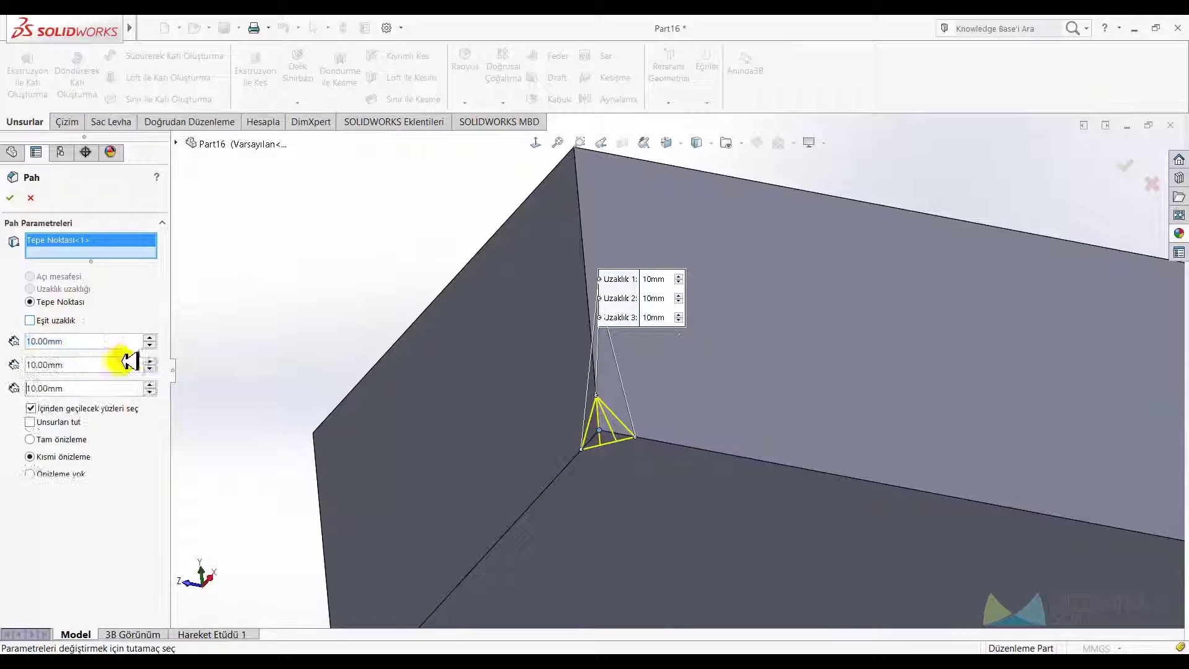
{"action": "left_click", "coordinate": [150, 338]}
{"action": "left_click", "coordinate": [150, 362]}
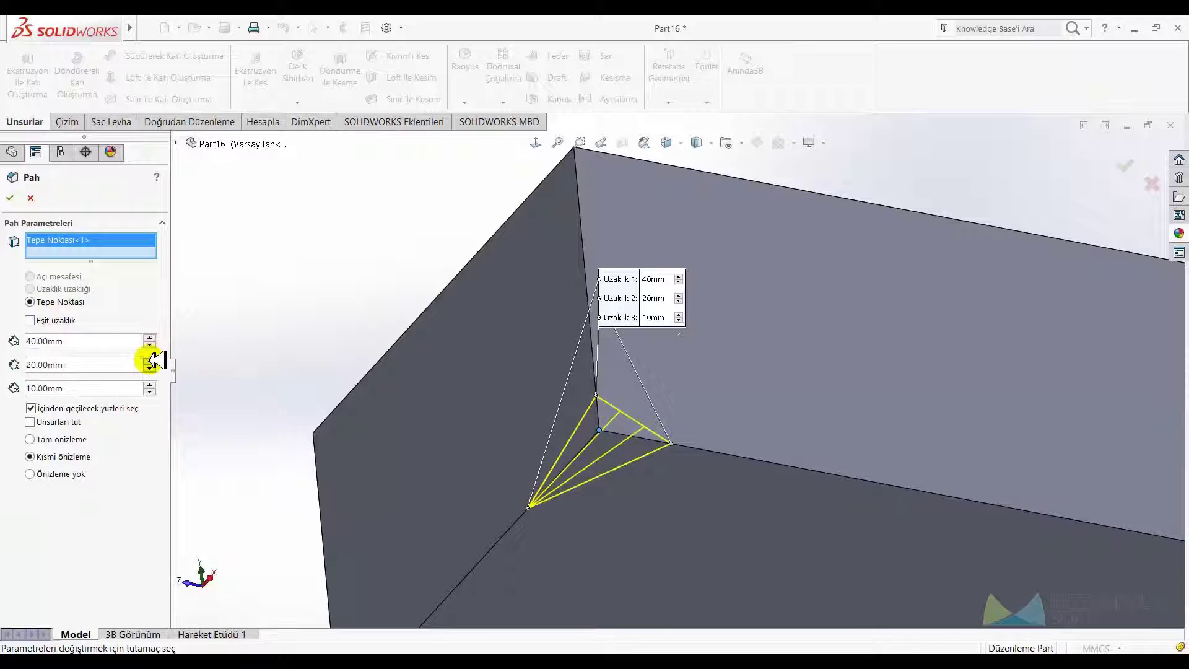
{"action": "left_click", "coordinate": [149, 362]}
{"action": "left_click", "coordinate": [150, 362]}
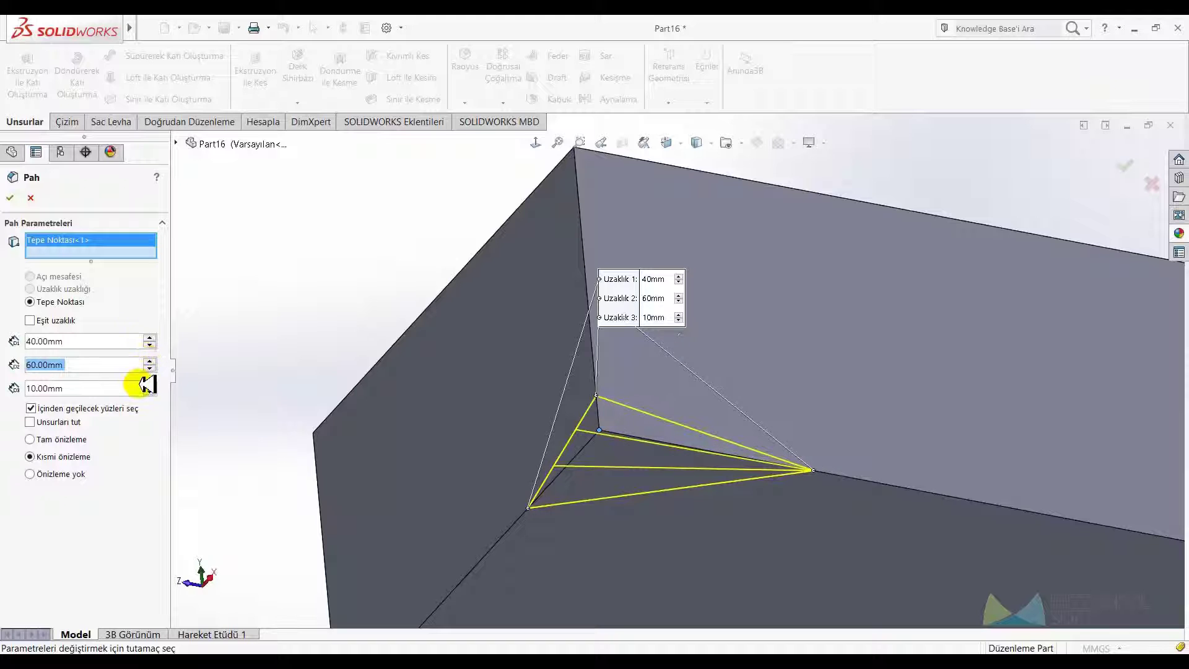
{"action": "left_click", "coordinate": [150, 384]}
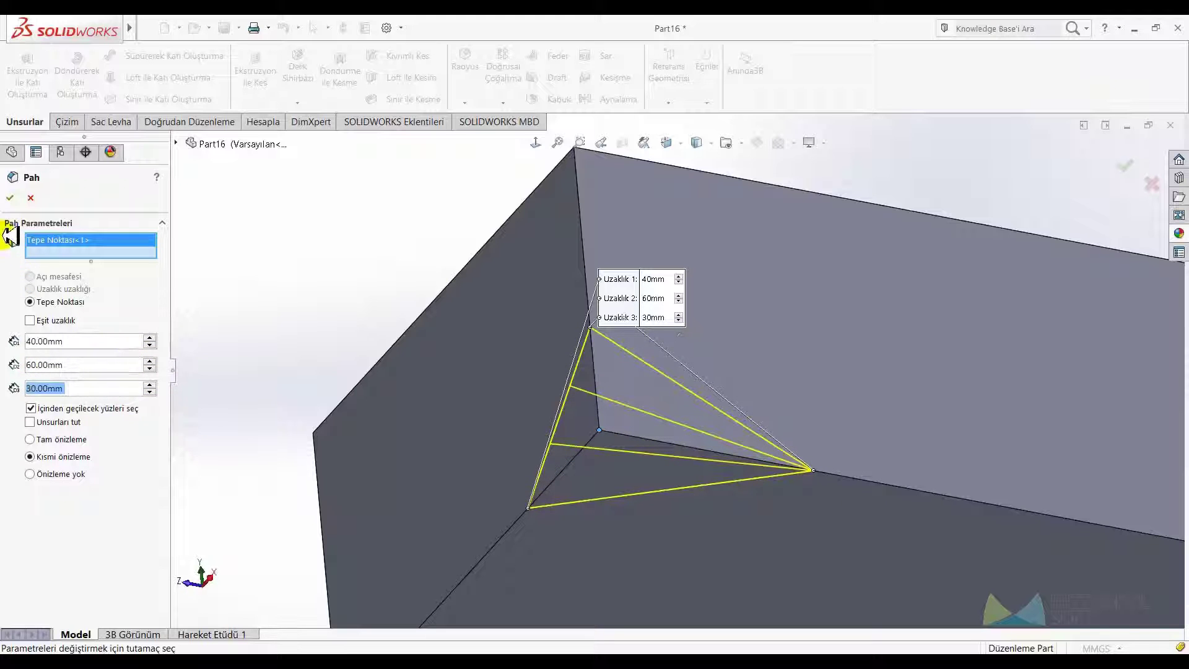
{"action": "left_click", "coordinate": [9, 205]}
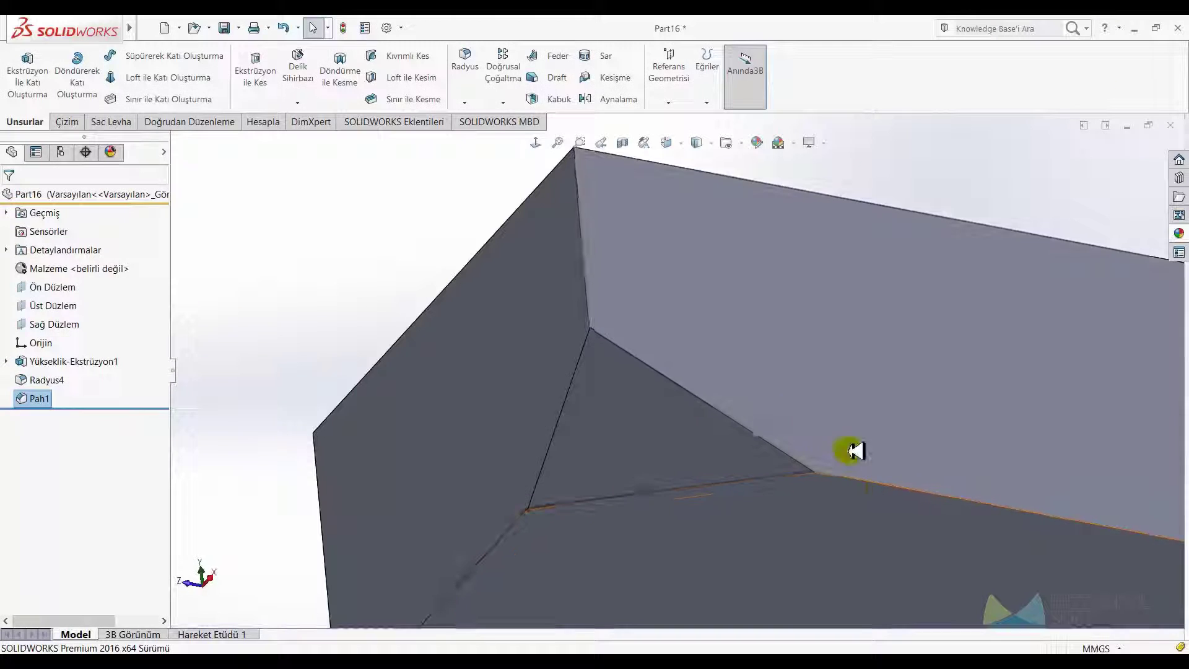
{"action": "middle_click_drag", "start_coordinate": [852, 449], "coordinate": [724, 489]}
{"action": "scroll", "coordinate": [724, 489], "scroll_direction": "up", "scroll_amount": 2}
{"action": "scroll", "coordinate": [729, 510], "scroll_direction": "up", "scroll_amount": 3}
{"action": "mouse_move", "coordinate": [788, 467]}
{"action": "middle_mouse_down"}
{"action": "mouse_move", "coordinate": [751, 380]}
{"action": "mouse_move", "coordinate": [678, 373]}
{"action": "mouse_move", "coordinate": [605, 348]}
{"action": "mouse_move", "coordinate": [603, 396]}
{"action": "middle_mouse_up"}
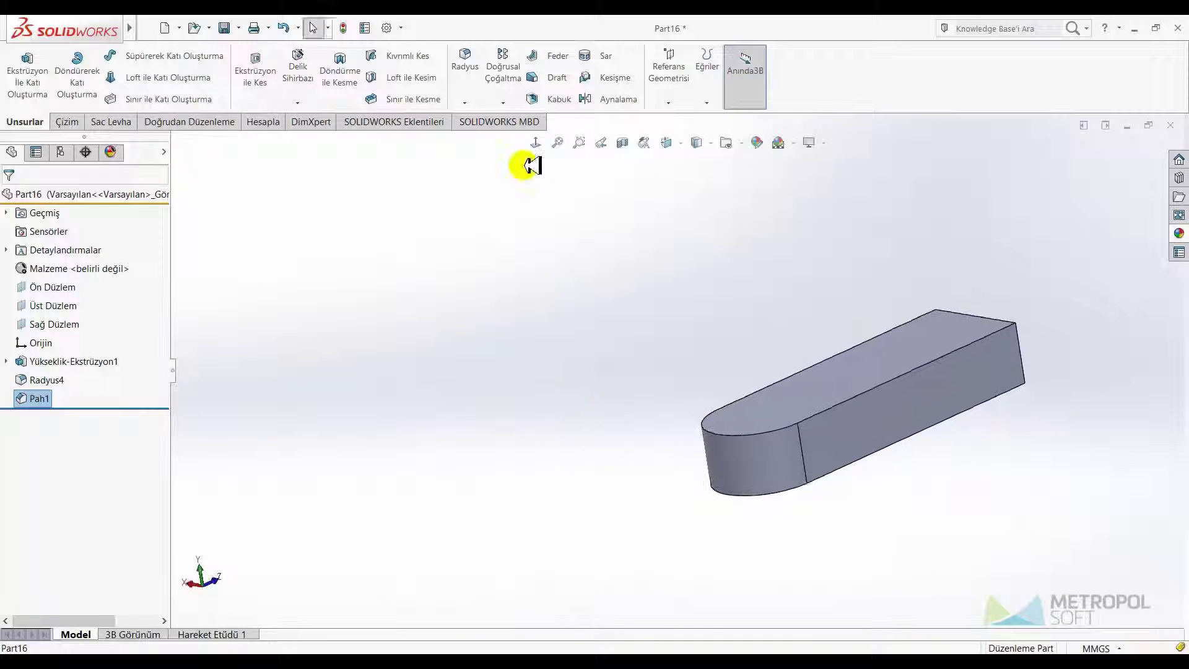